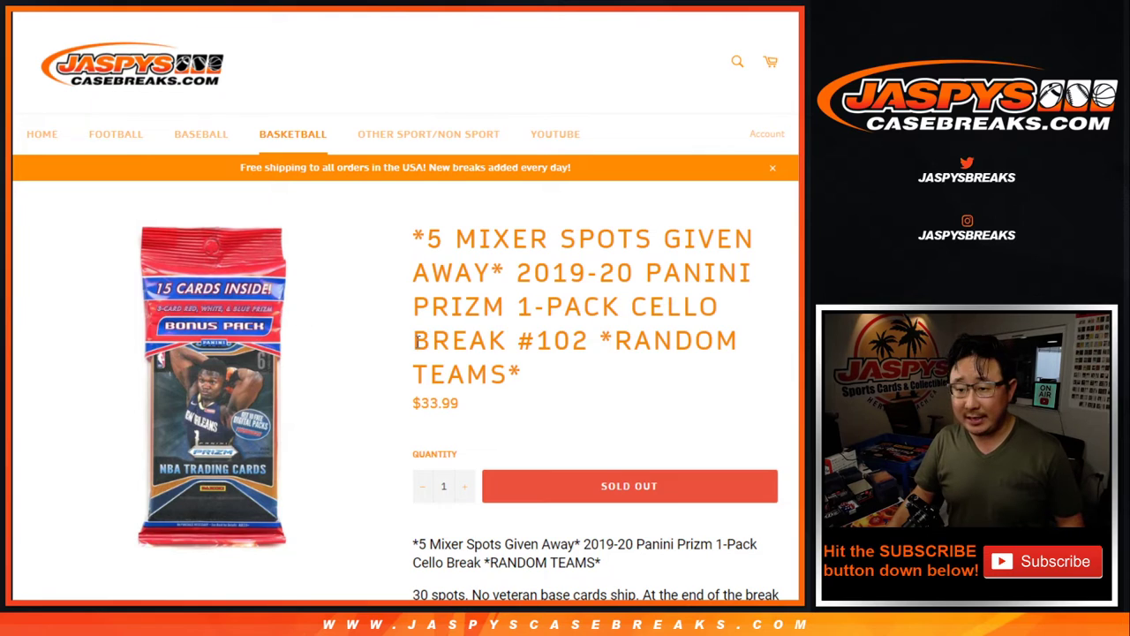
Step: Highlight the page's rules that the top 5 names win the Downtown BK Mixer prize
{"action": "scroll", "coordinate": [583, 380], "scroll_direction": "down", "scroll_amount": 3}
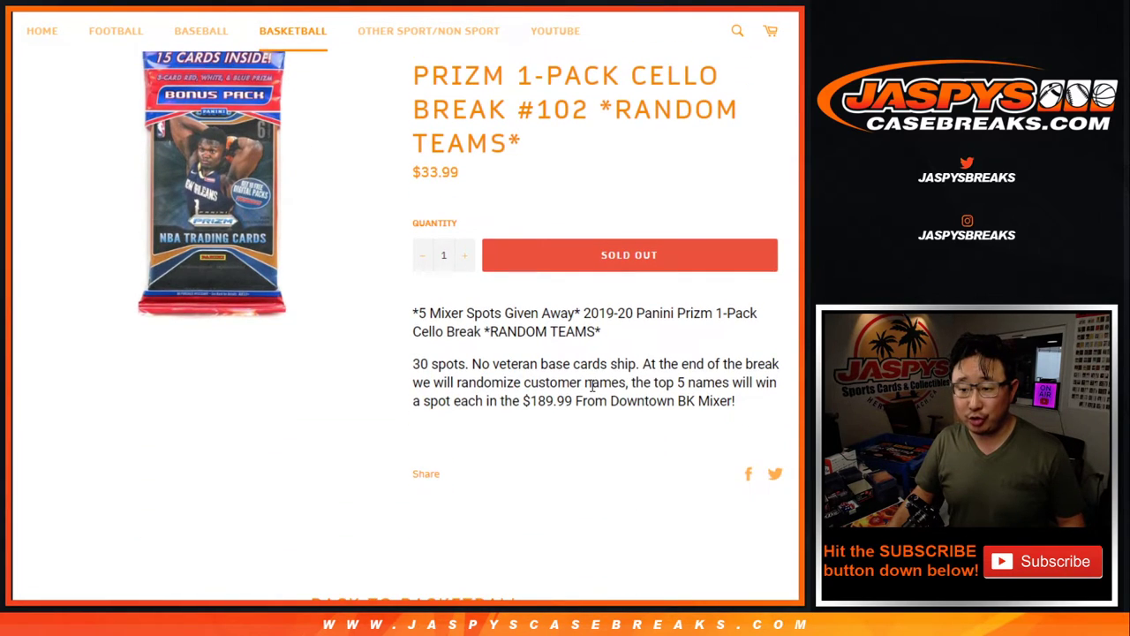
{"action": "left_click_drag", "start_coordinate": [650, 387], "coordinate": [753, 403]}
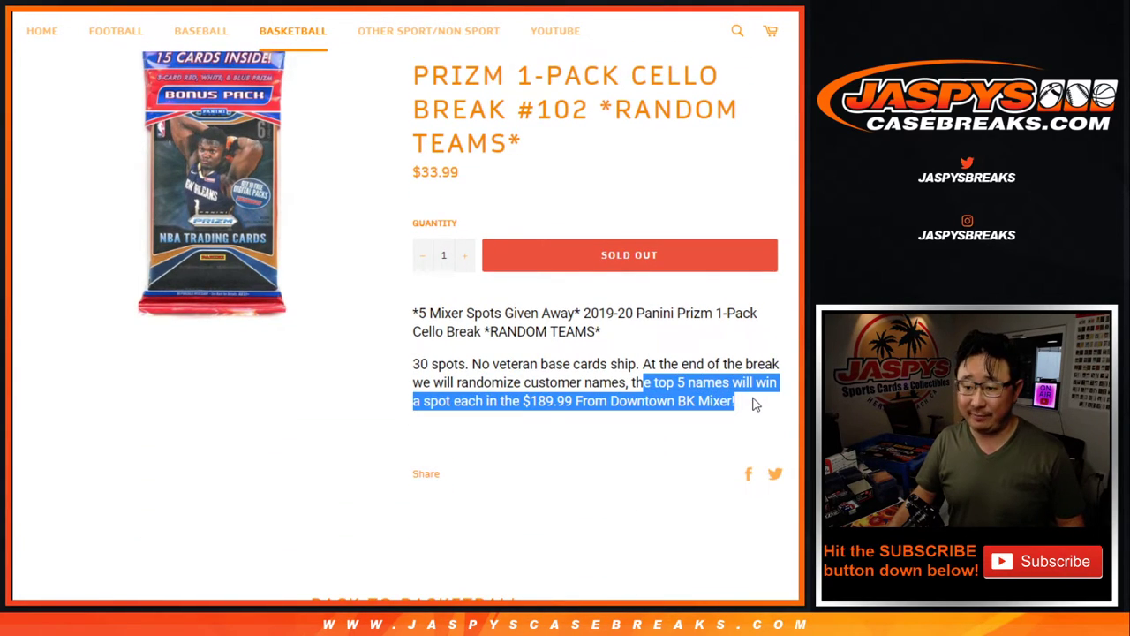
{"action": "left_click", "coordinate": [756, 404]}
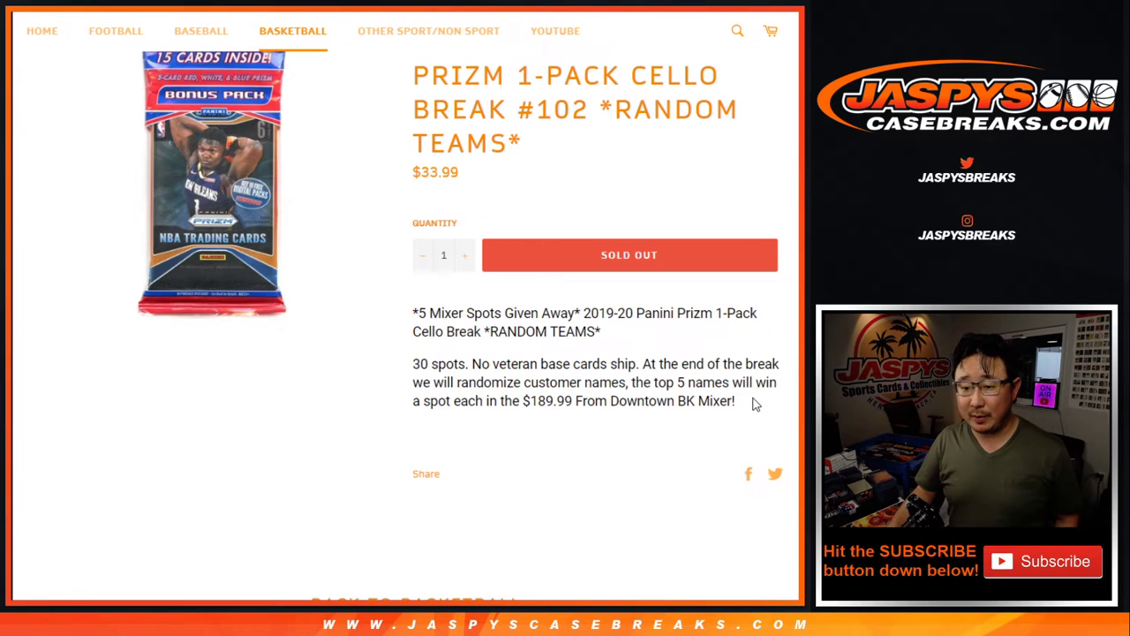
{"action": "left_click_drag", "start_coordinate": [623, 393], "coordinate": [739, 398]}
{"action": "left_click", "coordinate": [743, 404]}
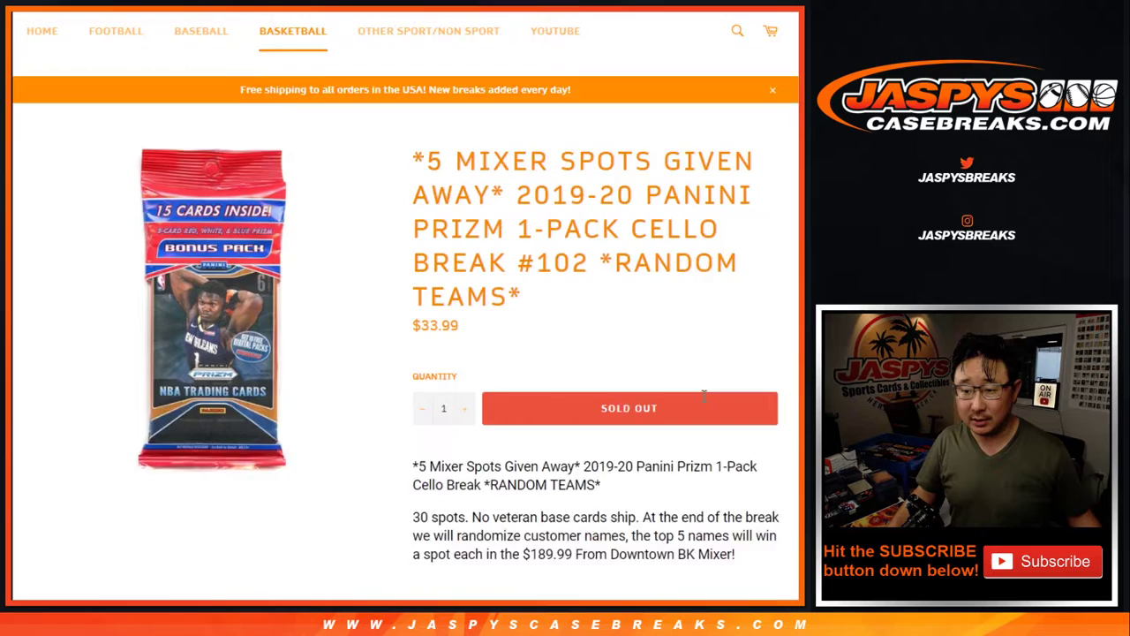
Step: Check the customer-name and NBA-team lists, then roll two dice totalling 9
{"action": "key", "text": "F5"}
{"action": "key", "text": "ctrl+Tab"}
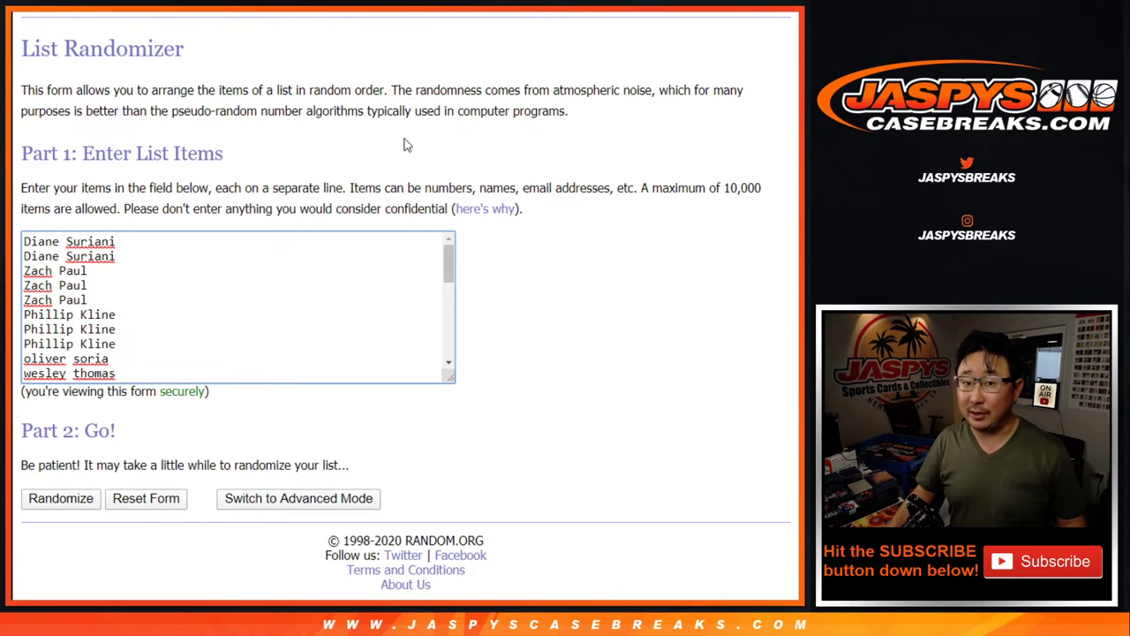
{"action": "left_click_drag", "start_coordinate": [452, 274], "coordinate": [457, 347]}
{"action": "key", "text": "ctrl+Tab"}
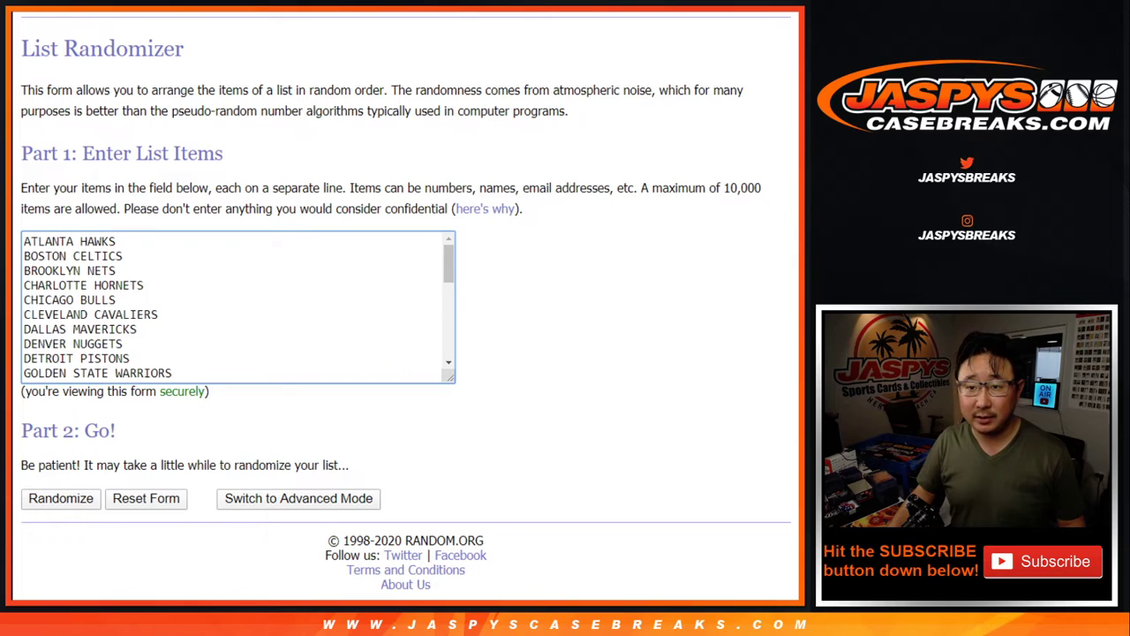
{"action": "left_click_drag", "start_coordinate": [450, 266], "coordinate": [450, 339]}
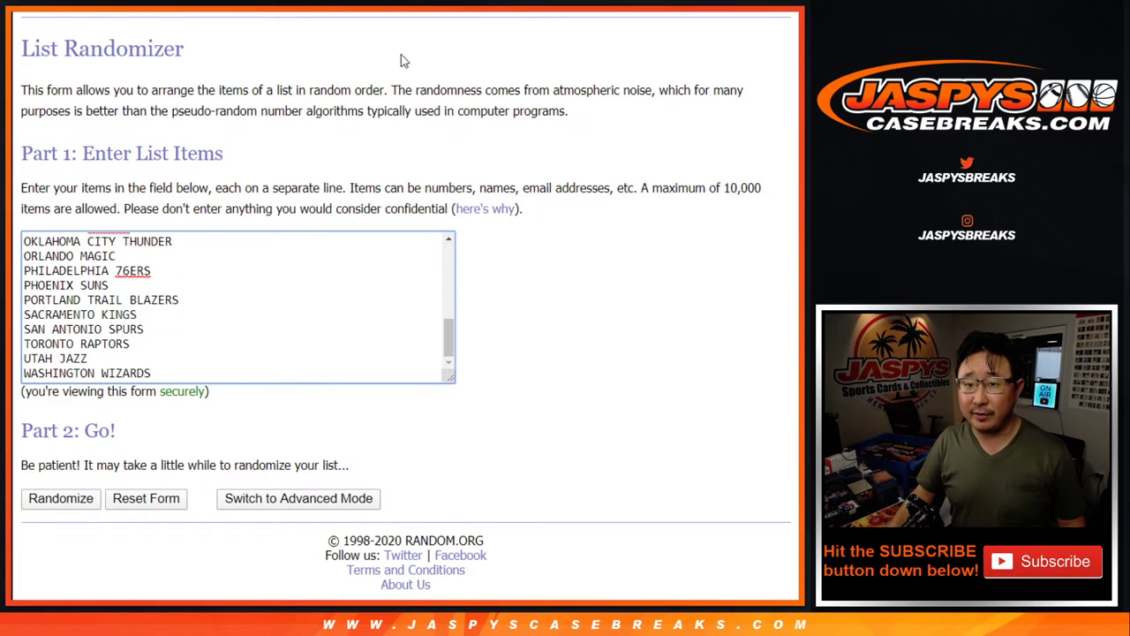
{"action": "key", "text": "ctrl+Tab"}
{"action": "left_click", "coordinate": [59, 292]}
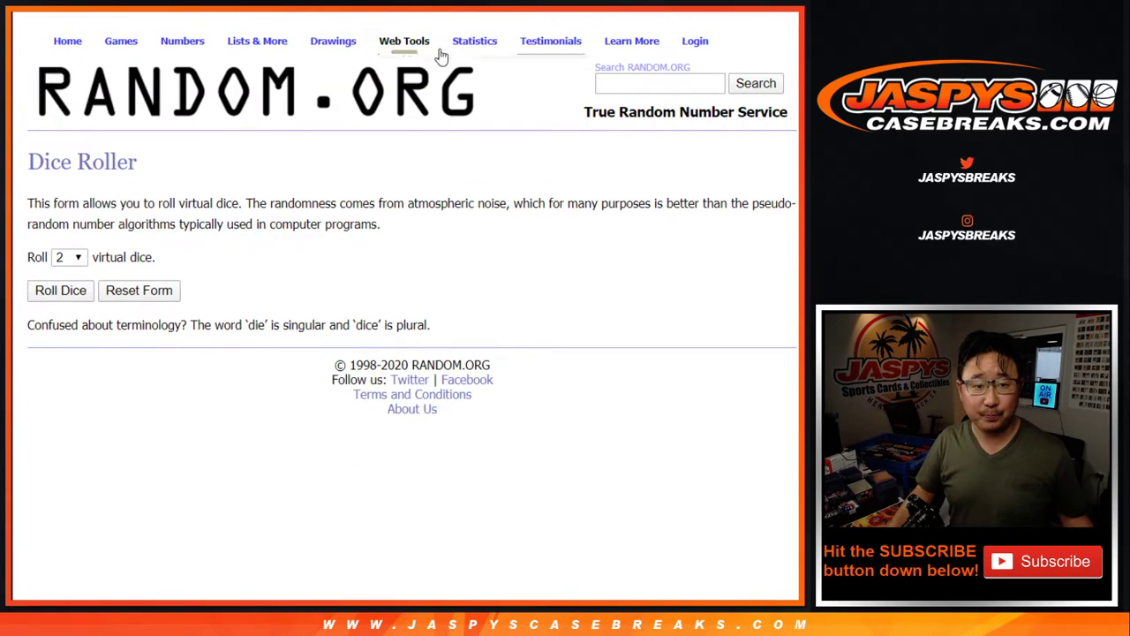
{"action": "key", "text": "ctrl+Tab"}
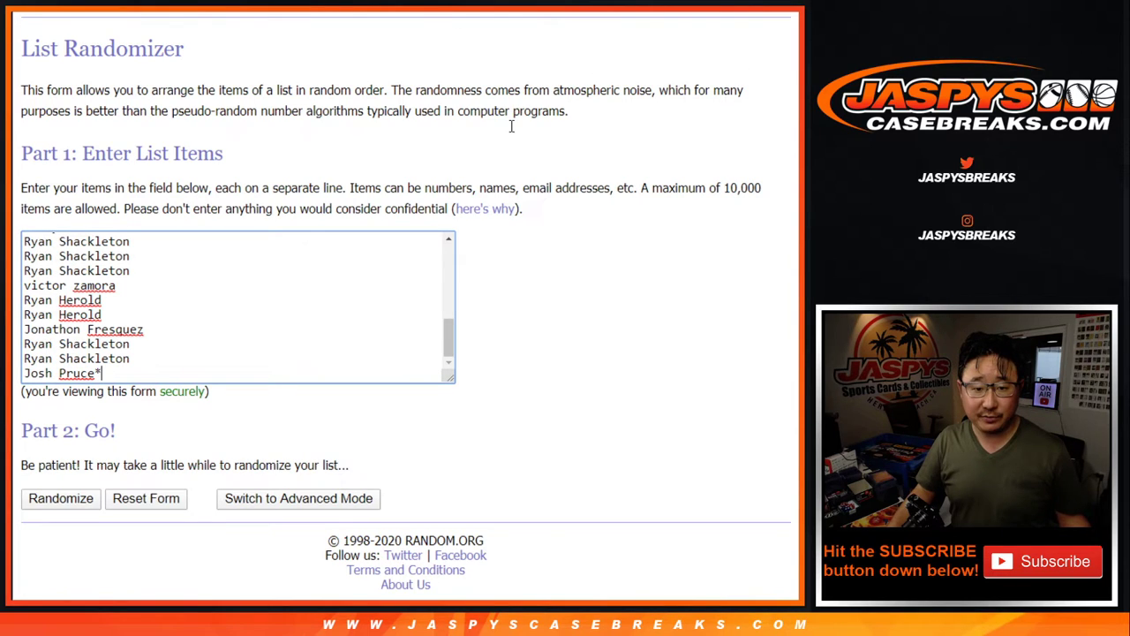
Step: Shuffle the 30 customer names nine times and select the resulting order
{"action": "left_click", "coordinate": [46, 501]}
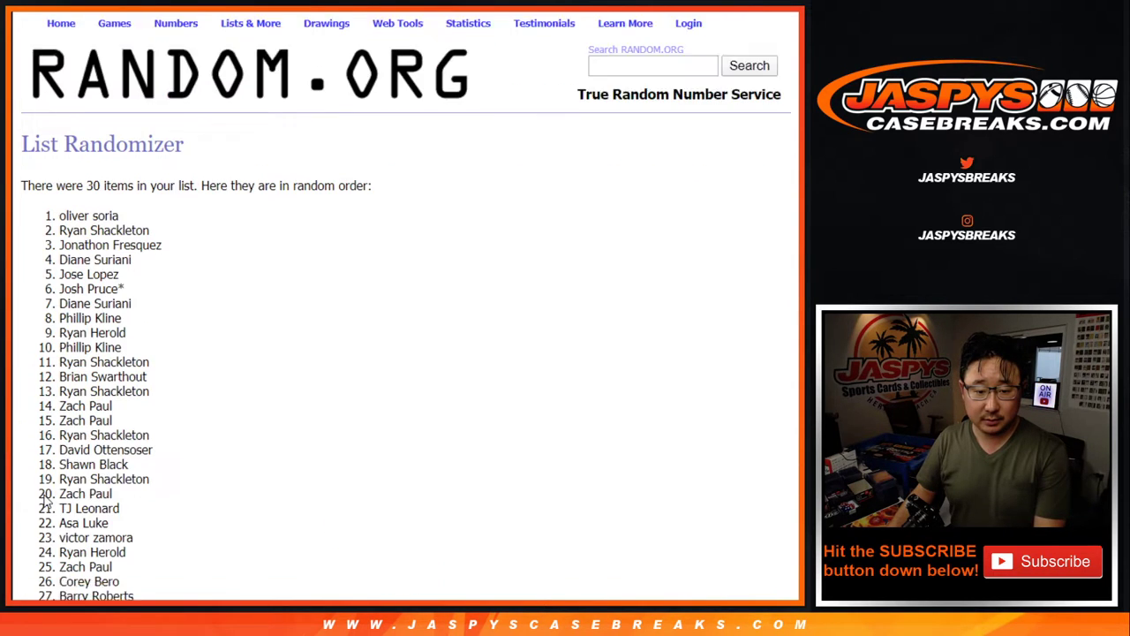
{"action": "scroll", "coordinate": [46, 501], "scroll_direction": "down", "scroll_amount": 3}
{"action": "left_click", "coordinate": [46, 500]}
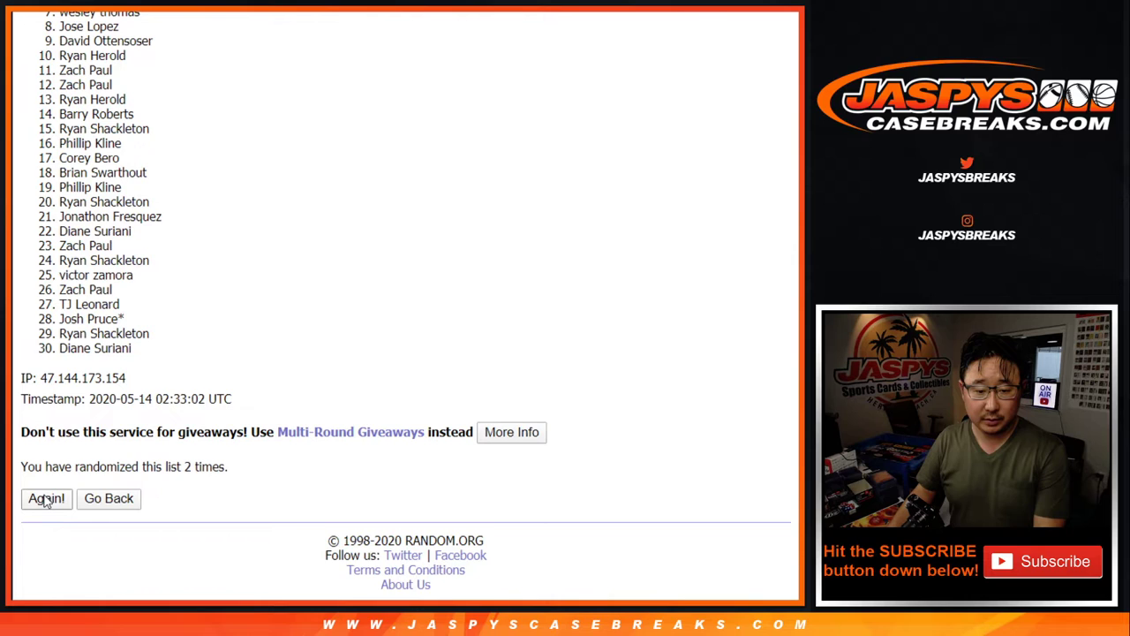
{"action": "left_click", "coordinate": [46, 500]}
{"action": "scroll", "coordinate": [46, 500], "scroll_direction": "down", "scroll_amount": 3}
{"action": "left_click", "coordinate": [45, 498]}
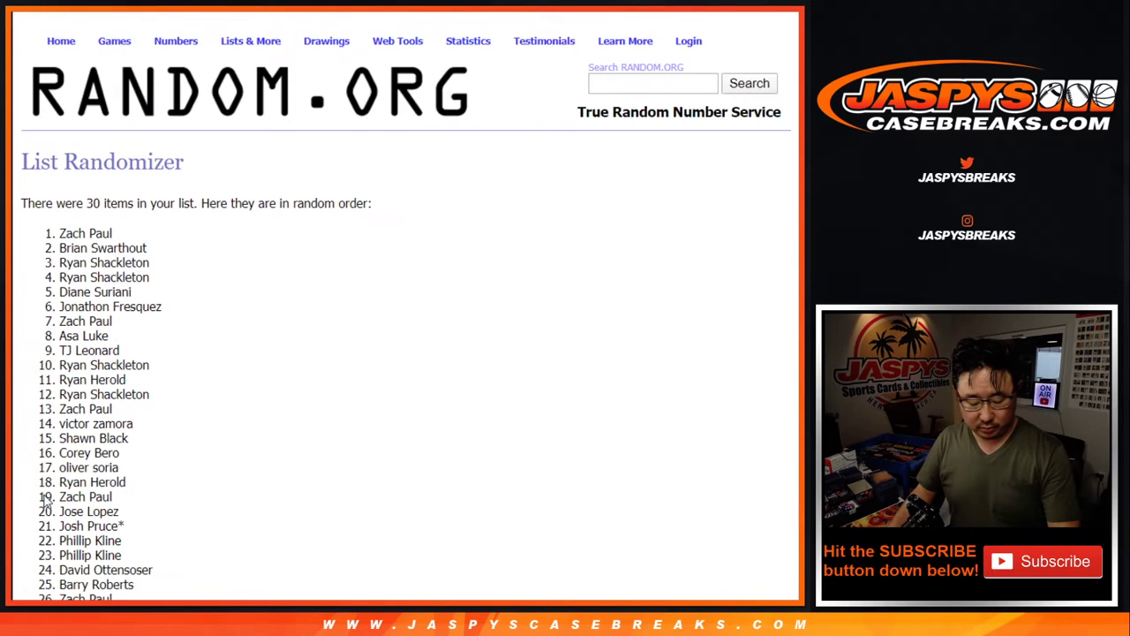
{"action": "scroll", "coordinate": [45, 500], "scroll_direction": "down", "scroll_amount": 3}
{"action": "left_click", "coordinate": [46, 499]}
{"action": "scroll", "coordinate": [46, 500], "scroll_direction": "down", "scroll_amount": 3}
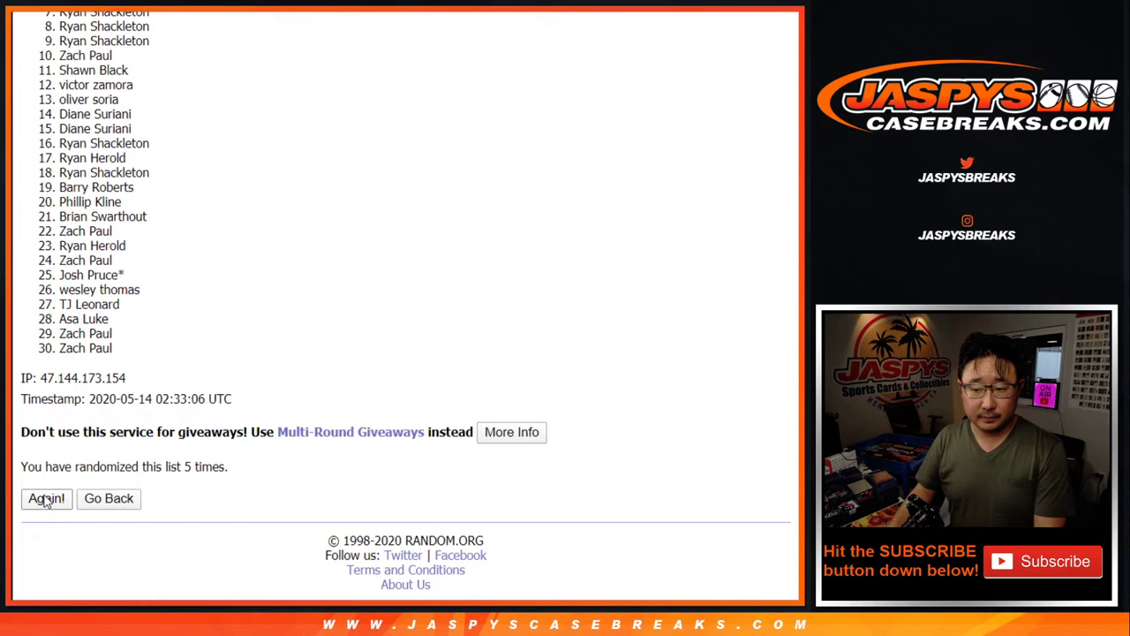
{"action": "left_click", "coordinate": [46, 500]}
{"action": "left_click", "coordinate": [46, 500]}
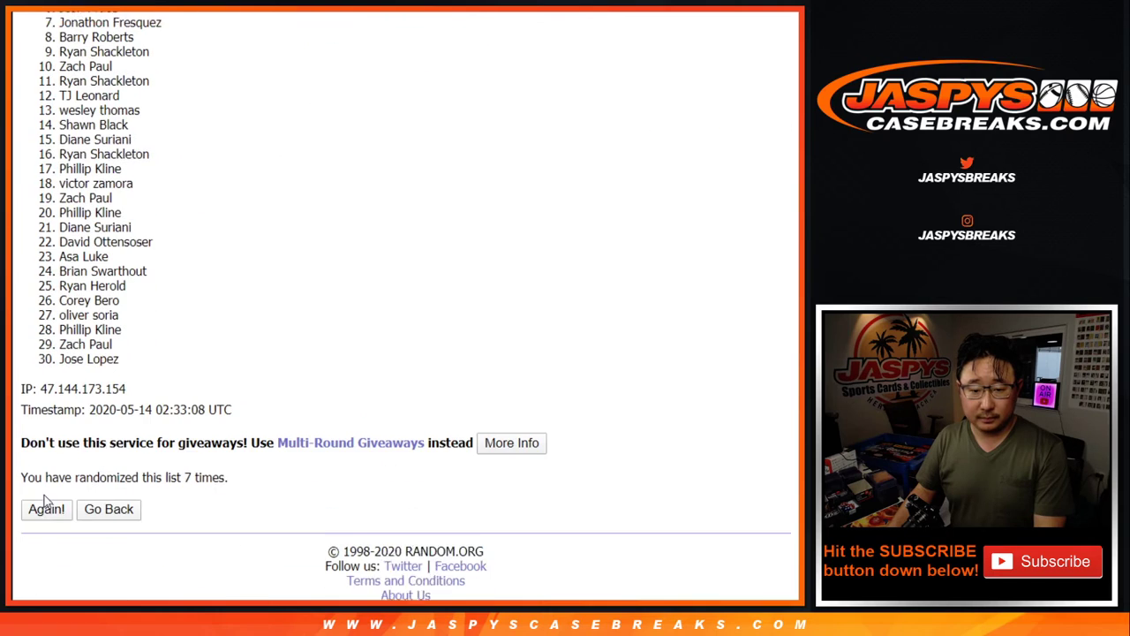
{"action": "scroll", "coordinate": [46, 500], "scroll_direction": "down", "scroll_amount": 1}
{"action": "left_click", "coordinate": [46, 500]}
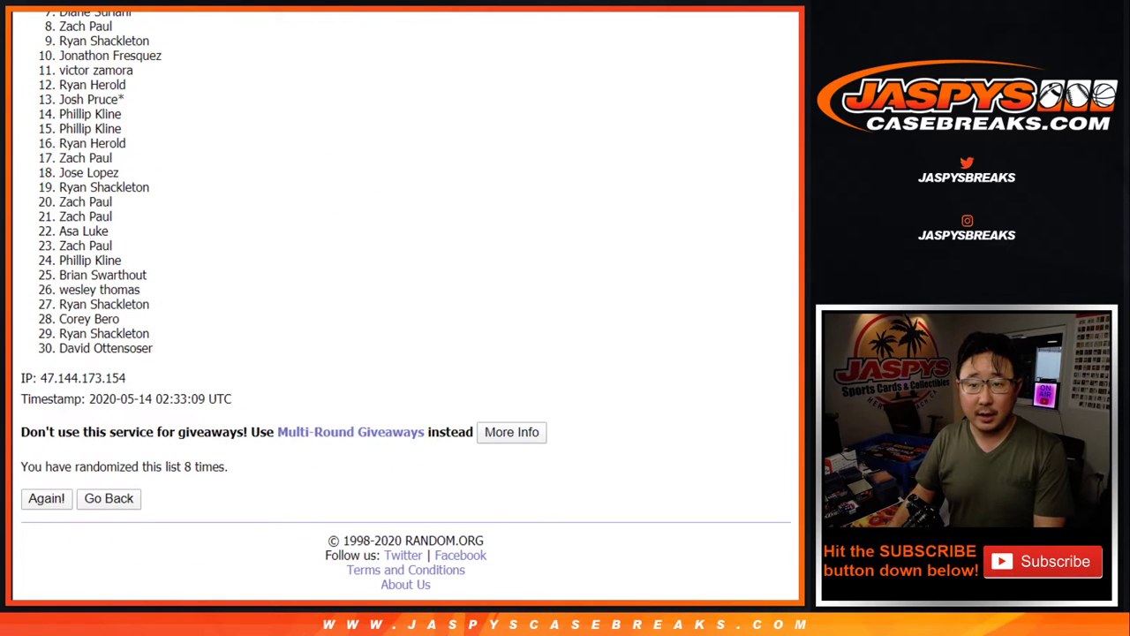
{"action": "left_click", "coordinate": [46, 498]}
{"action": "scroll", "coordinate": [46, 498], "scroll_direction": "down", "scroll_amount": 3}
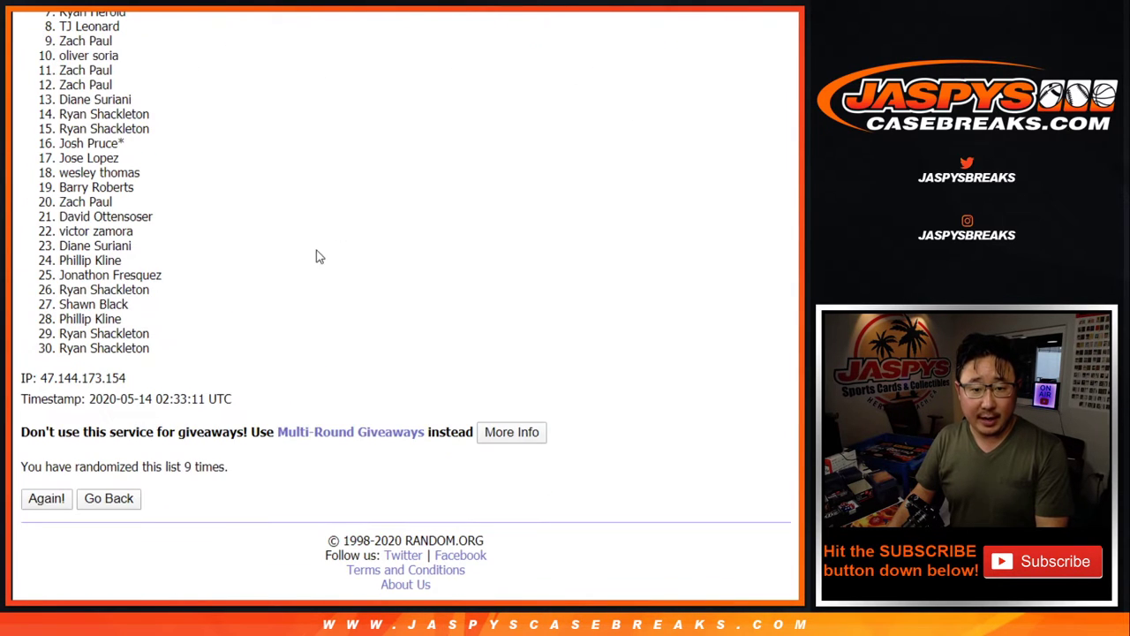
{"action": "scroll", "coordinate": [319, 243], "scroll_direction": "up", "scroll_amount": 4}
{"action": "left_click_drag", "start_coordinate": [60, 232], "coordinate": [159, 352]}
{"action": "key", "text": "ctrl+c"}
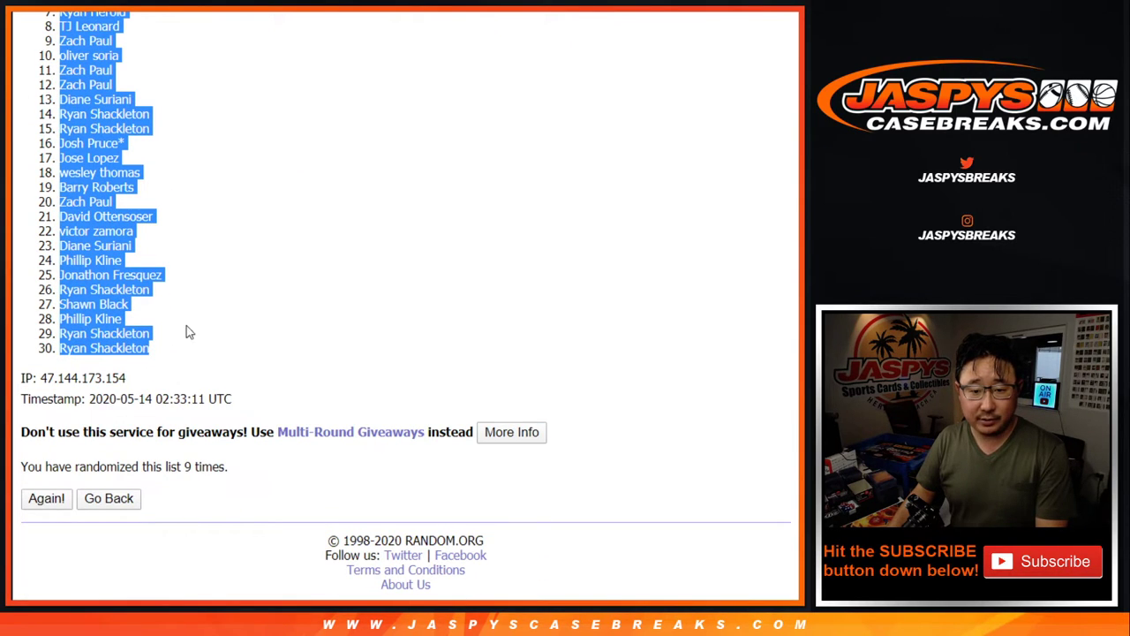
Step: Paste the shuffled customer names into column A of the Google Sheet
{"action": "key", "text": "alt+Tab"}
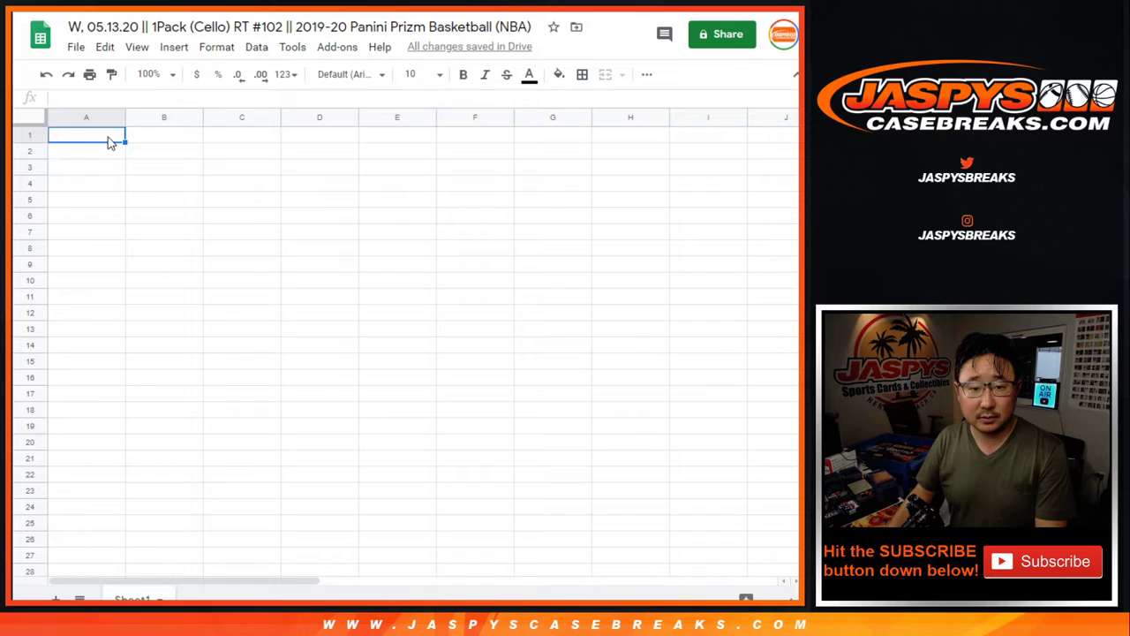
{"action": "right_click", "coordinate": [109, 144]}
{"action": "left_click", "coordinate": [141, 119]}
{"action": "key", "text": "alt+Tab"}
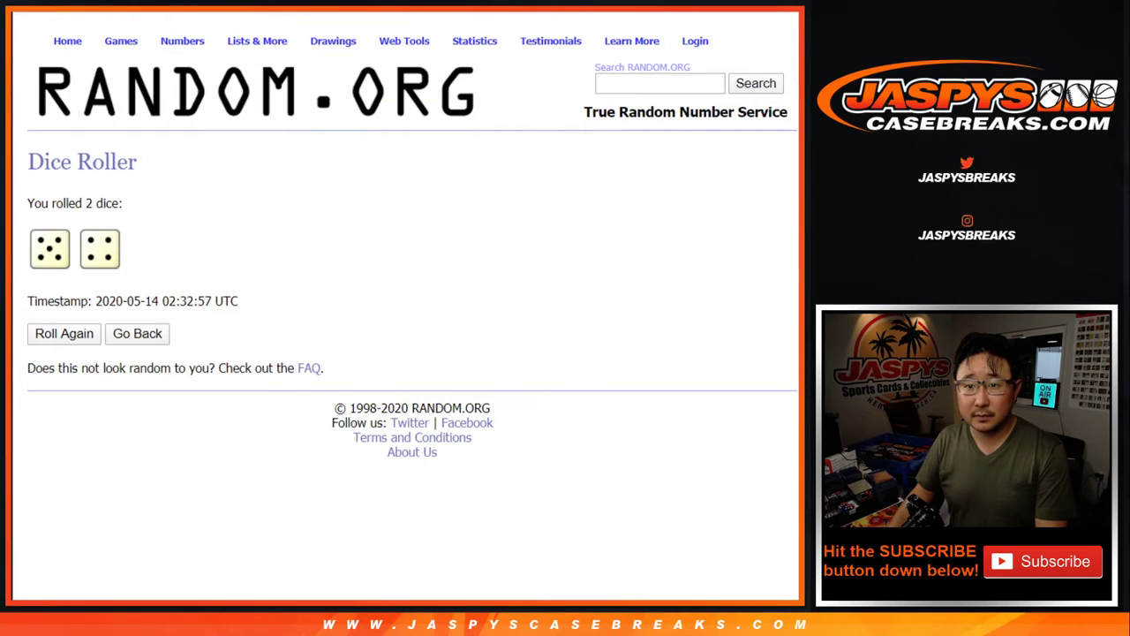
{"action": "key", "text": "alt+Tab"}
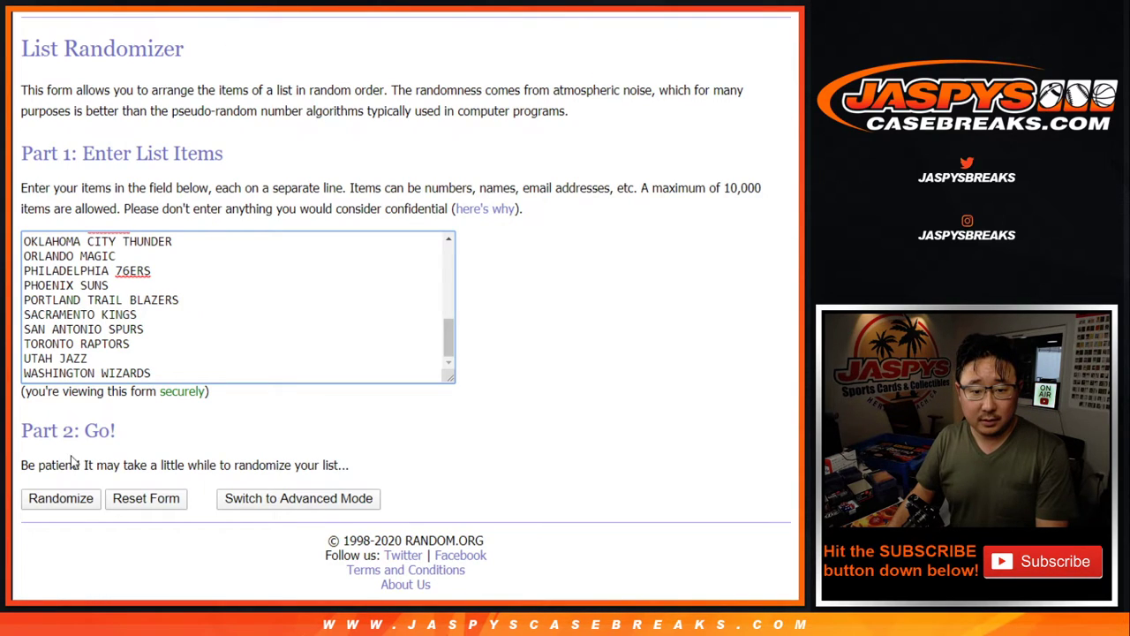
Step: Shuffle the 30 NBA teams nine times and select the resulting order
{"action": "left_click", "coordinate": [50, 500]}
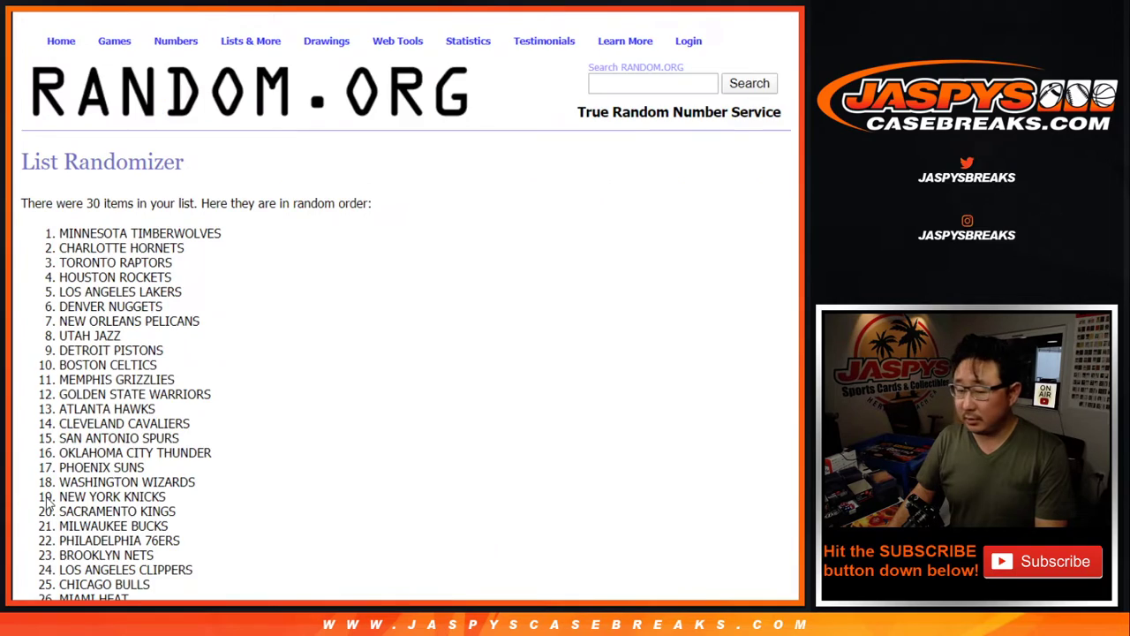
{"action": "scroll", "coordinate": [50, 500], "scroll_direction": "down", "scroll_amount": 3}
{"action": "left_click", "coordinate": [46, 499]}
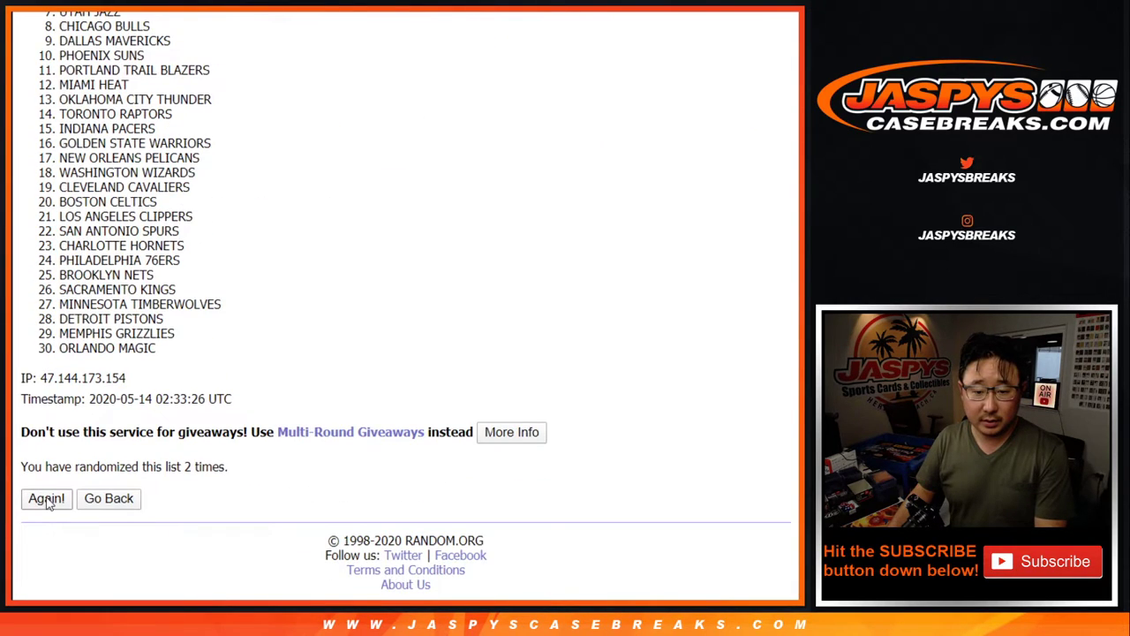
{"action": "left_click", "coordinate": [46, 499]}
{"action": "left_click", "coordinate": [46, 499]}
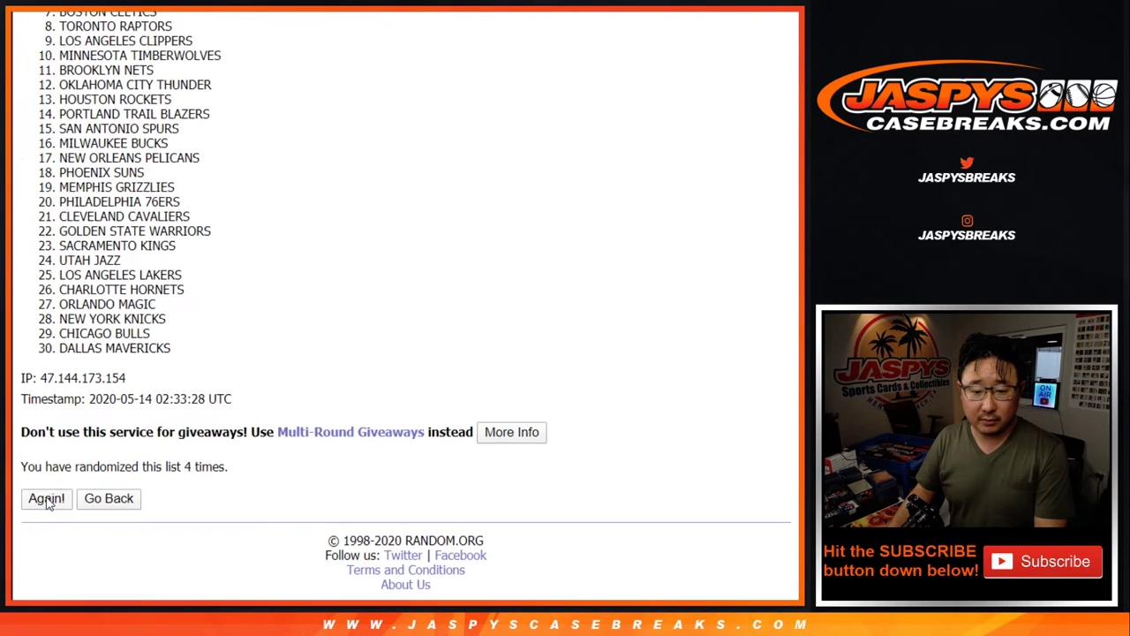
{"action": "left_click", "coordinate": [46, 499]}
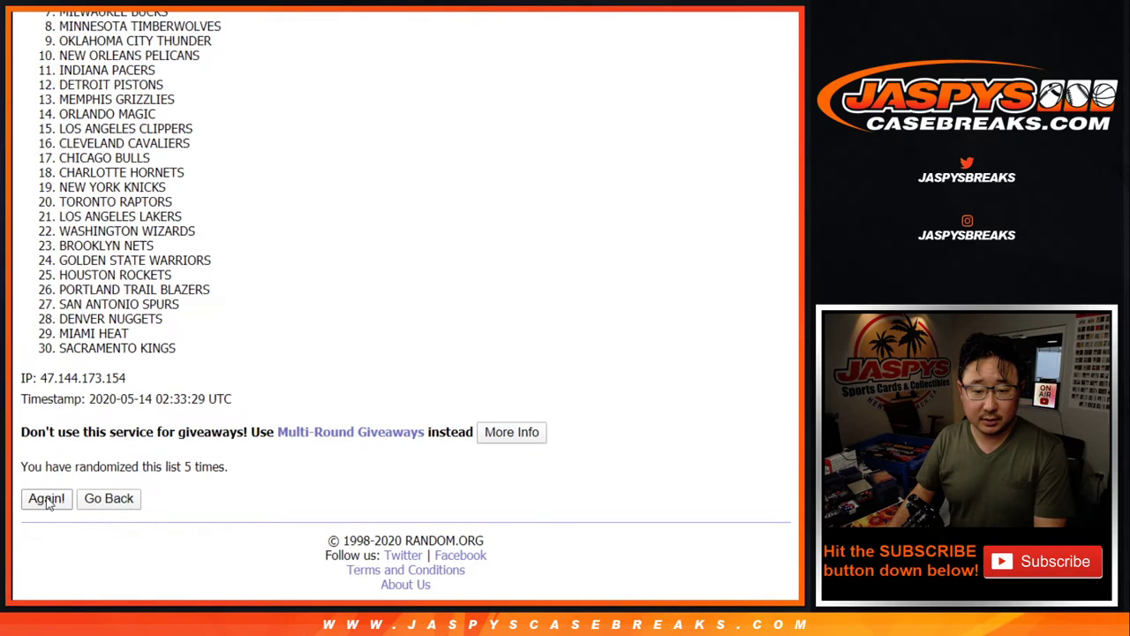
{"action": "left_click", "coordinate": [46, 499]}
{"action": "left_click", "coordinate": [46, 499]}
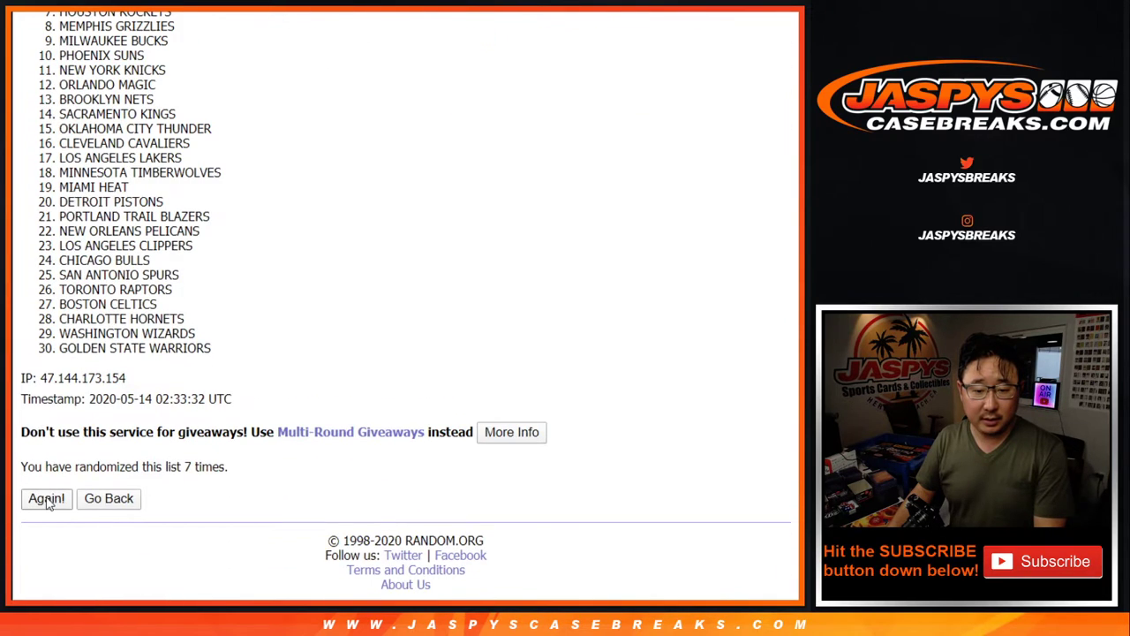
{"action": "left_click", "coordinate": [45, 499]}
{"action": "left_click", "coordinate": [46, 499]}
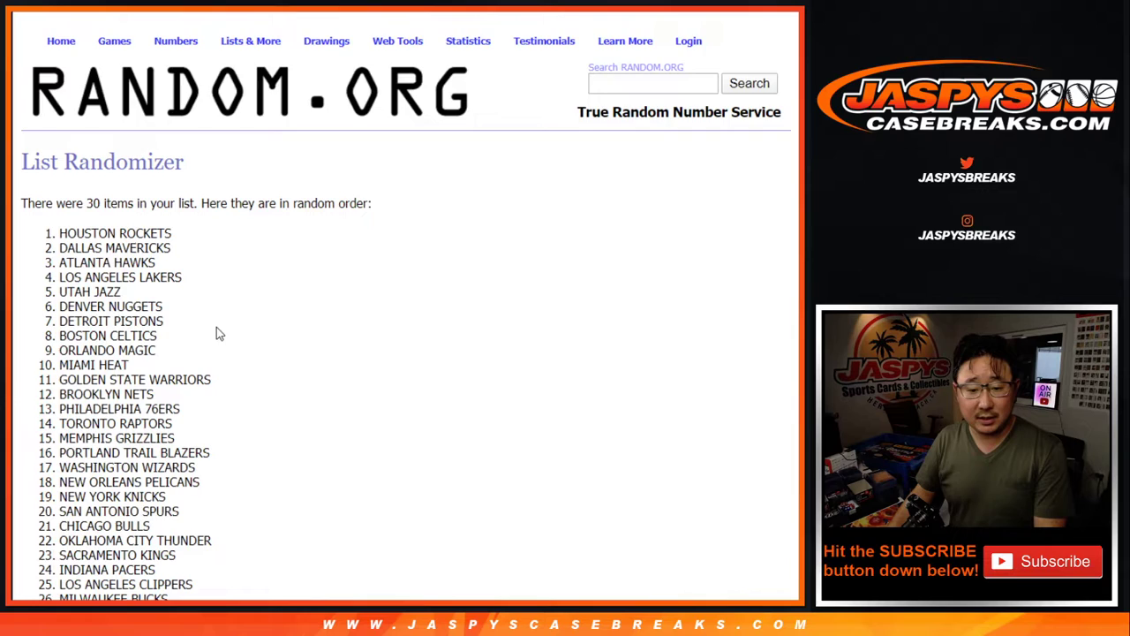
{"action": "scroll", "coordinate": [74, 249], "scroll_direction": "up", "scroll_amount": 4}
{"action": "left_click_drag", "start_coordinate": [63, 231], "coordinate": [192, 349]}
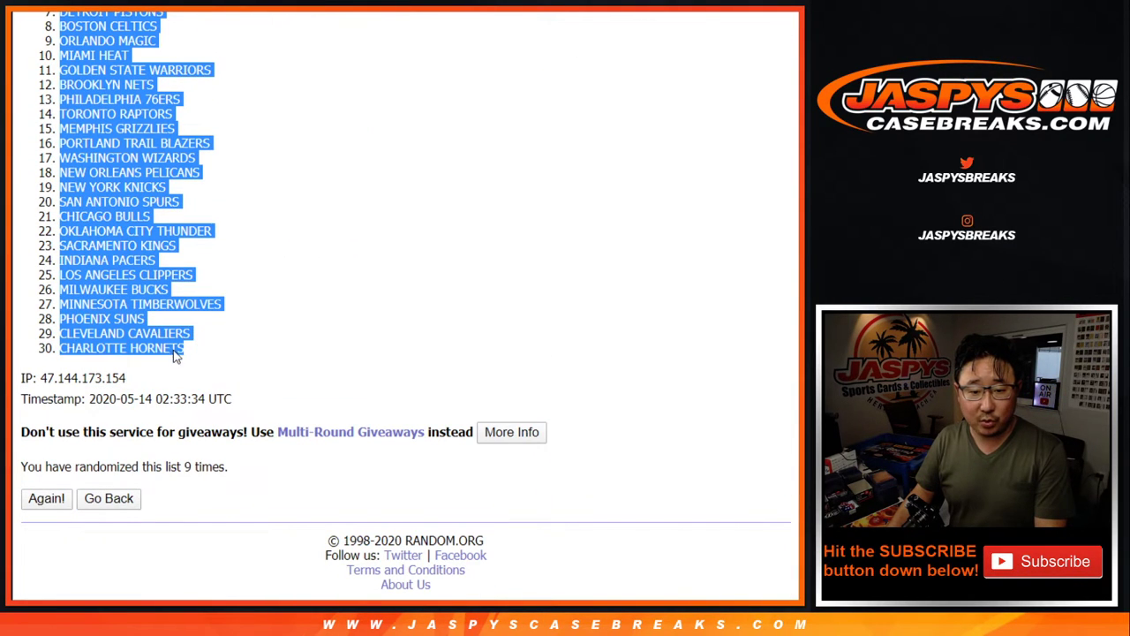
Step: Paste the shuffled NBA teams into column B starting at B1
{"action": "key", "text": "ctrl+c"}
{"action": "key", "text": "alt+Tab"}
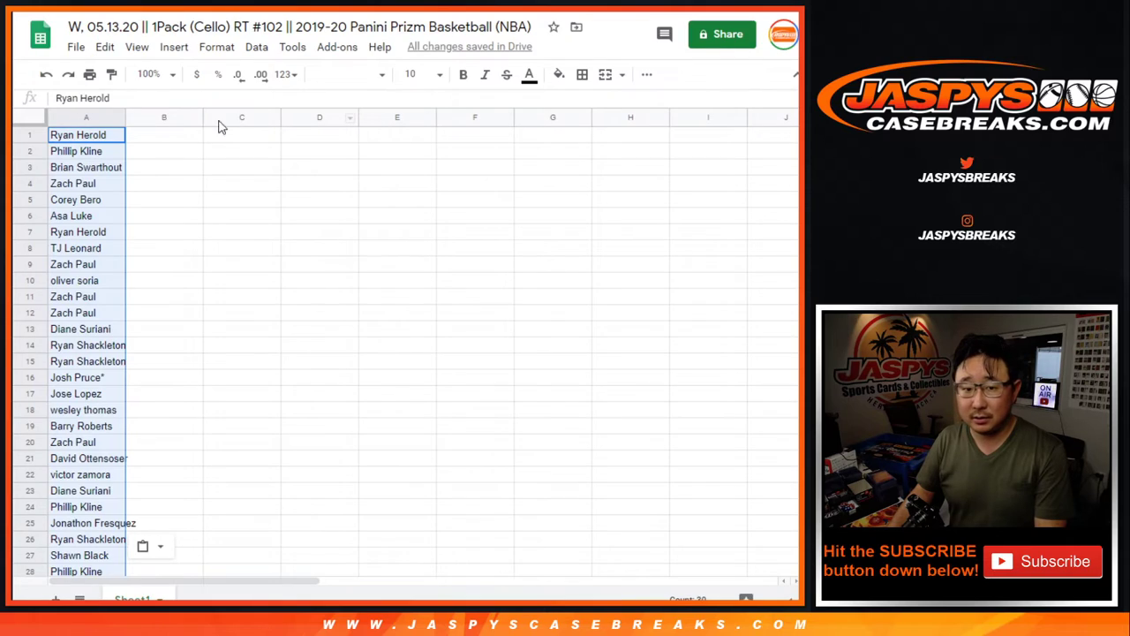
{"action": "left_click", "coordinate": [179, 135]}
{"action": "right_click", "coordinate": [199, 133]}
{"action": "left_click", "coordinate": [203, 118]}
{"action": "left_click", "coordinate": [32, 120]}
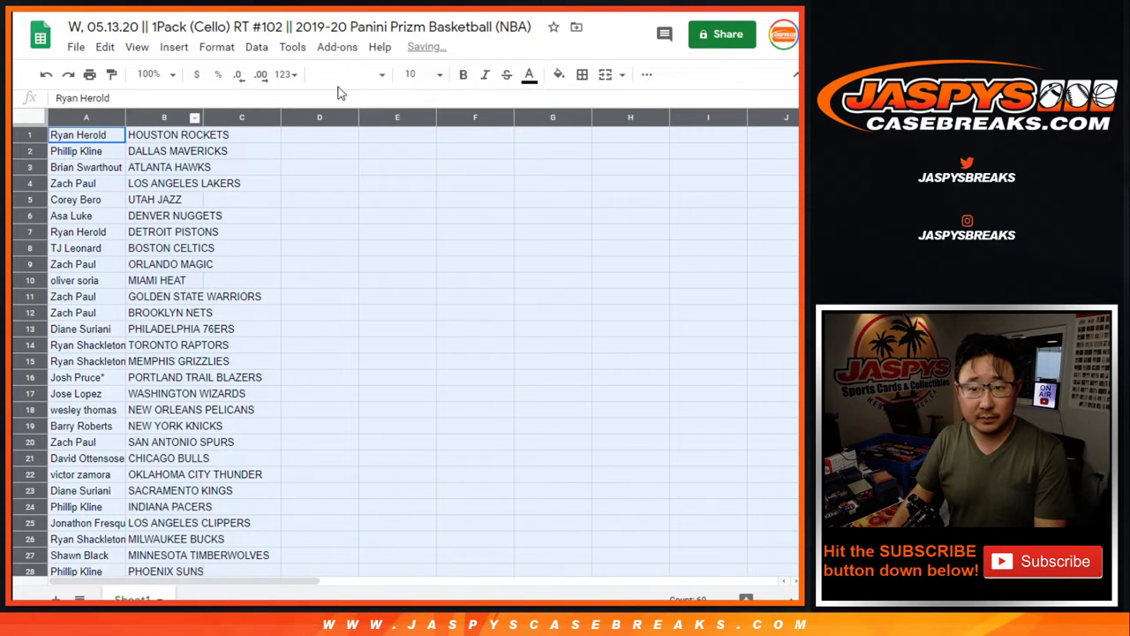
{"action": "left_click", "coordinate": [349, 74]}
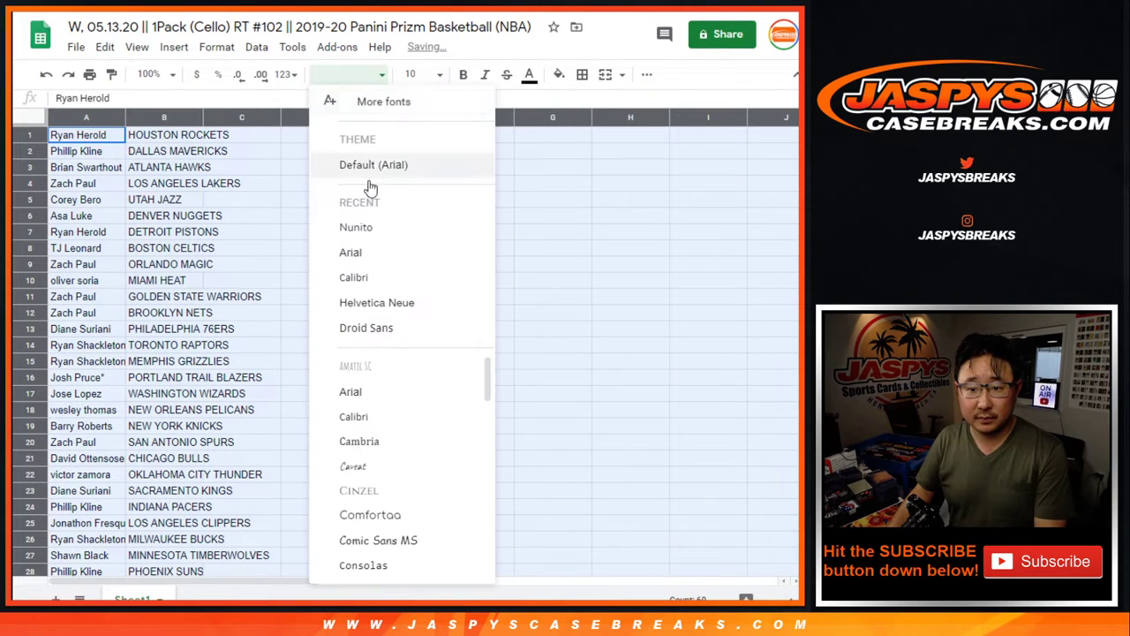
Step: Set all text to size 12, zoom to 125%, and auto-fit the column widths
{"action": "left_click", "coordinate": [413, 75]}
{"action": "left_click", "coordinate": [416, 247]}
{"action": "left_click", "coordinate": [152, 74]}
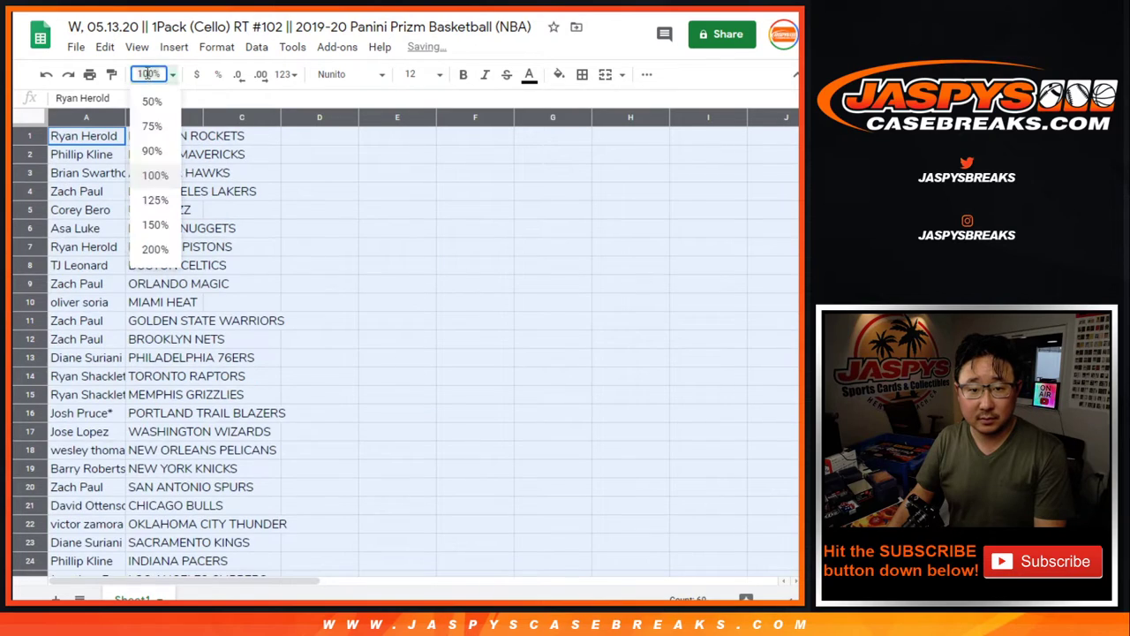
{"action": "left_click", "coordinate": [155, 201]}
{"action": "double_click", "coordinate": [152, 120]}
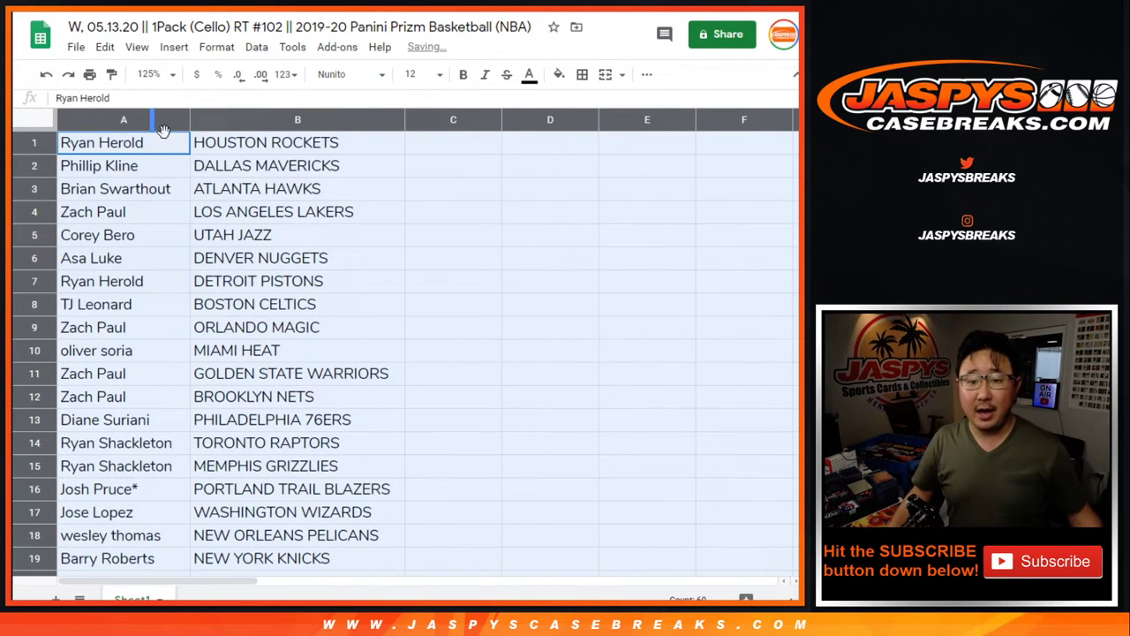
Step: Review all rows and zoom the sheet back out to 75%
{"action": "left_click", "coordinate": [255, 484], "text": "shift"}
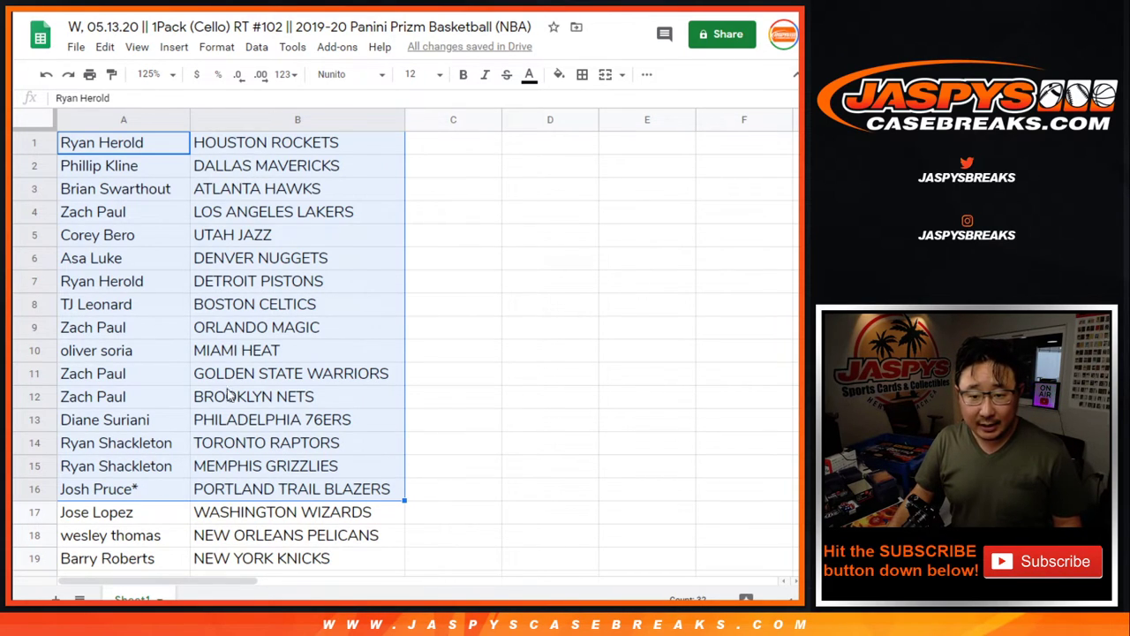
{"action": "scroll", "coordinate": [227, 394], "scroll_direction": "down", "scroll_amount": 3}
{"action": "scroll", "coordinate": [260, 399], "scroll_direction": "down", "scroll_amount": 4}
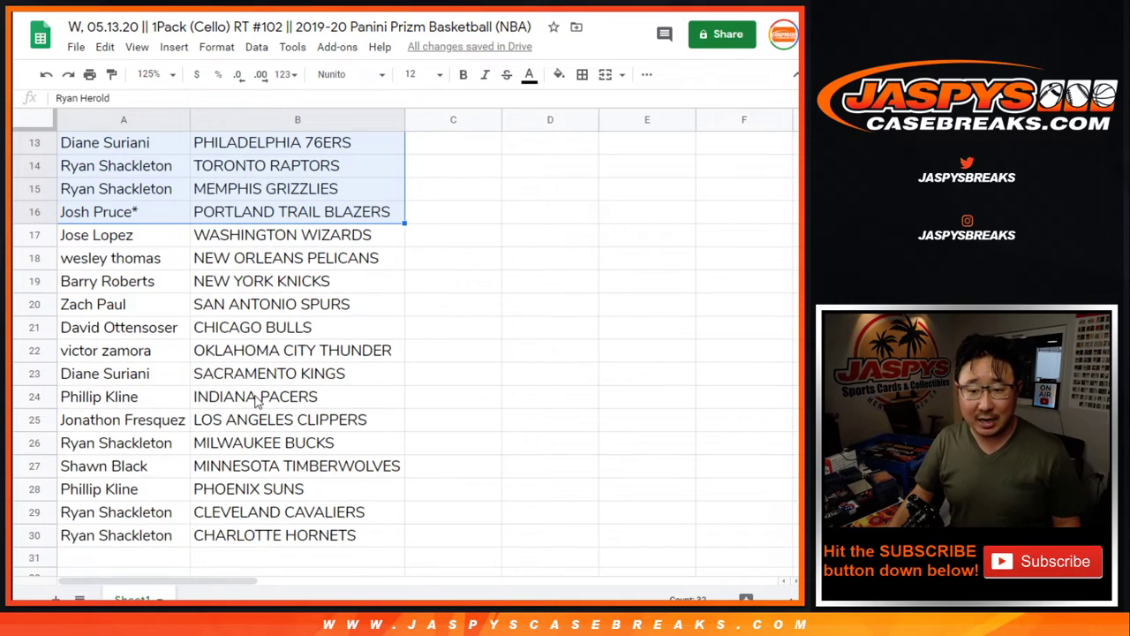
{"action": "scroll", "coordinate": [254, 396], "scroll_direction": "down", "scroll_amount": 1}
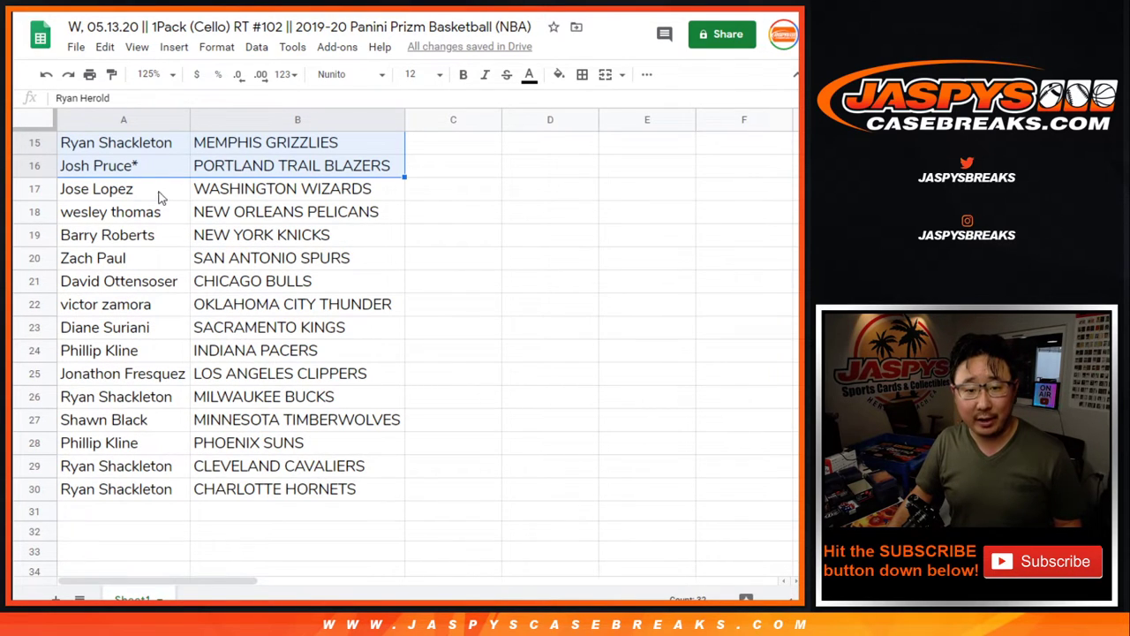
{"action": "scroll", "coordinate": [156, 190], "scroll_direction": "up", "scroll_amount": 8}
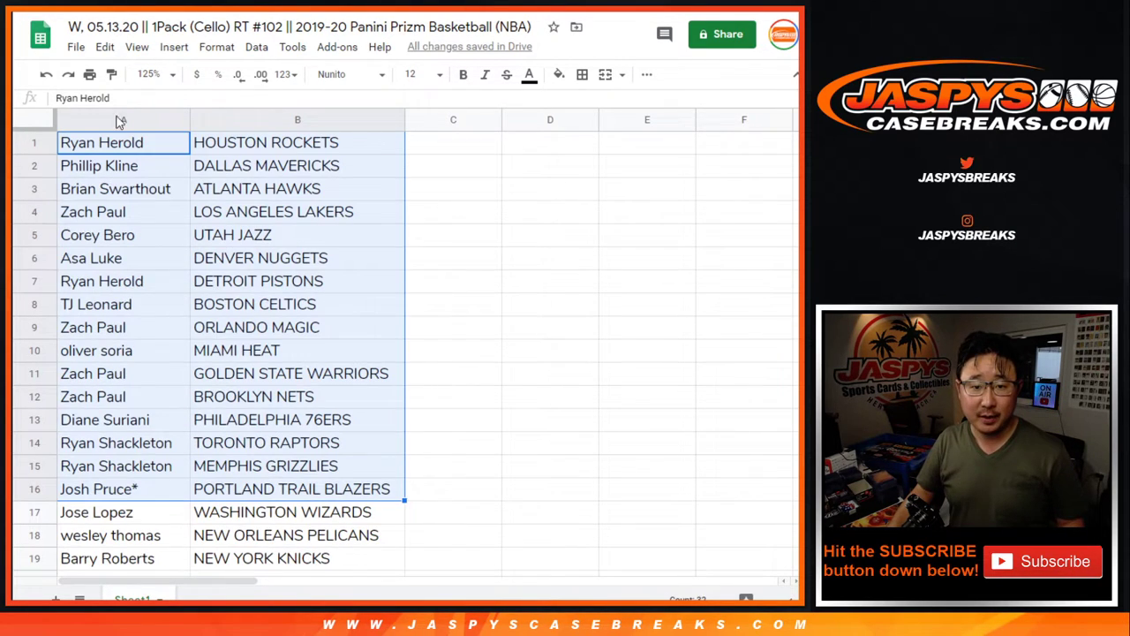
{"action": "left_click", "coordinate": [150, 76]}
{"action": "left_click", "coordinate": [151, 124]}
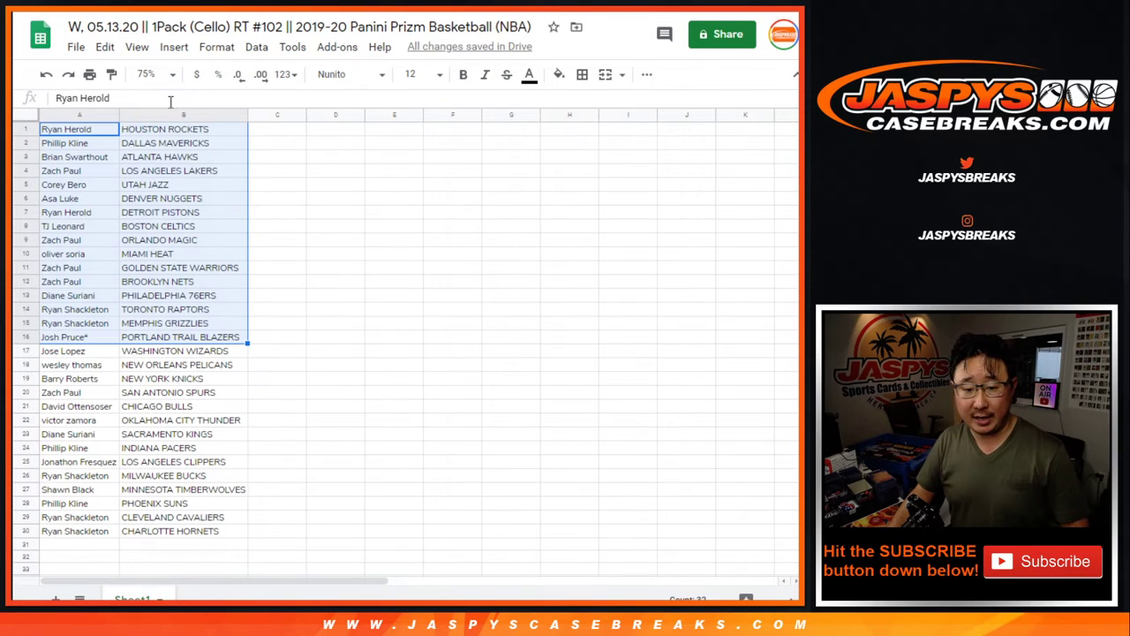
{"action": "left_click", "coordinate": [158, 115]}
Step: Sort the rows by team A→Z and give the table all borders with centred text
{"action": "left_click", "coordinate": [257, 47]}
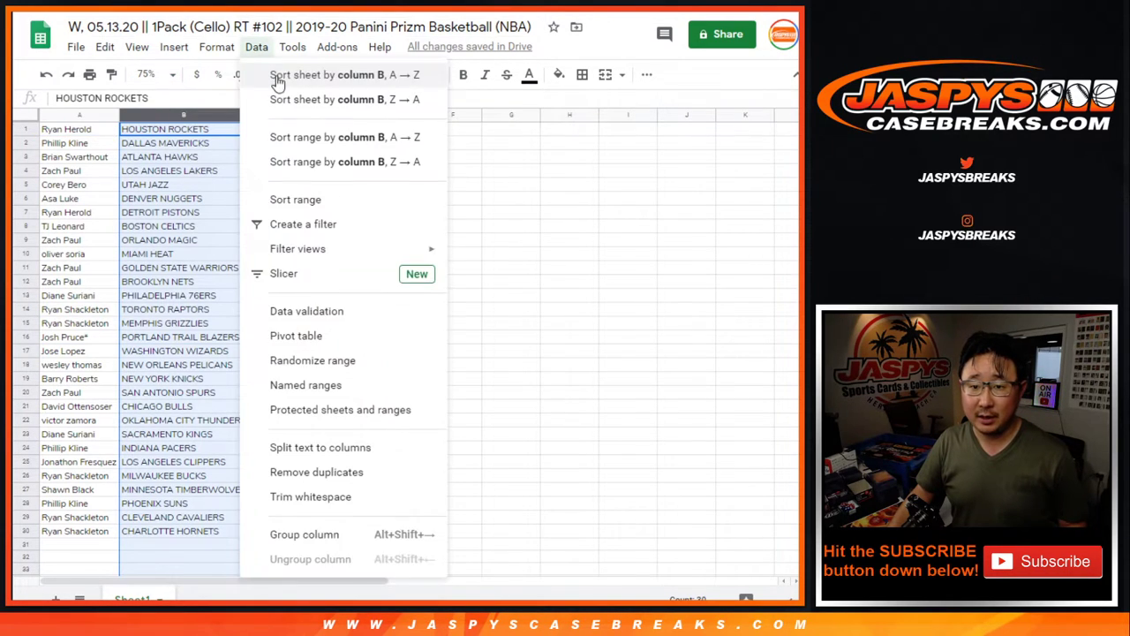
{"action": "left_click", "coordinate": [273, 76]}
{"action": "left_click", "coordinate": [111, 171]}
{"action": "key", "text": "ctrl+a"}
{"action": "left_click", "coordinate": [582, 75]}
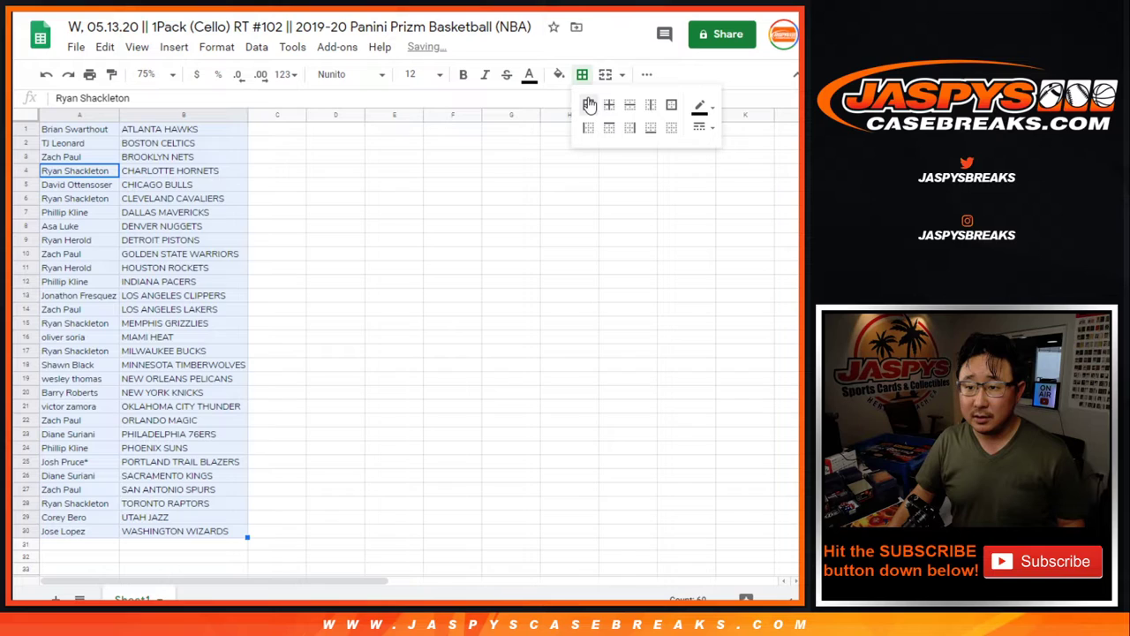
{"action": "left_click", "coordinate": [646, 74]}
{"action": "left_click", "coordinate": [415, 103]}
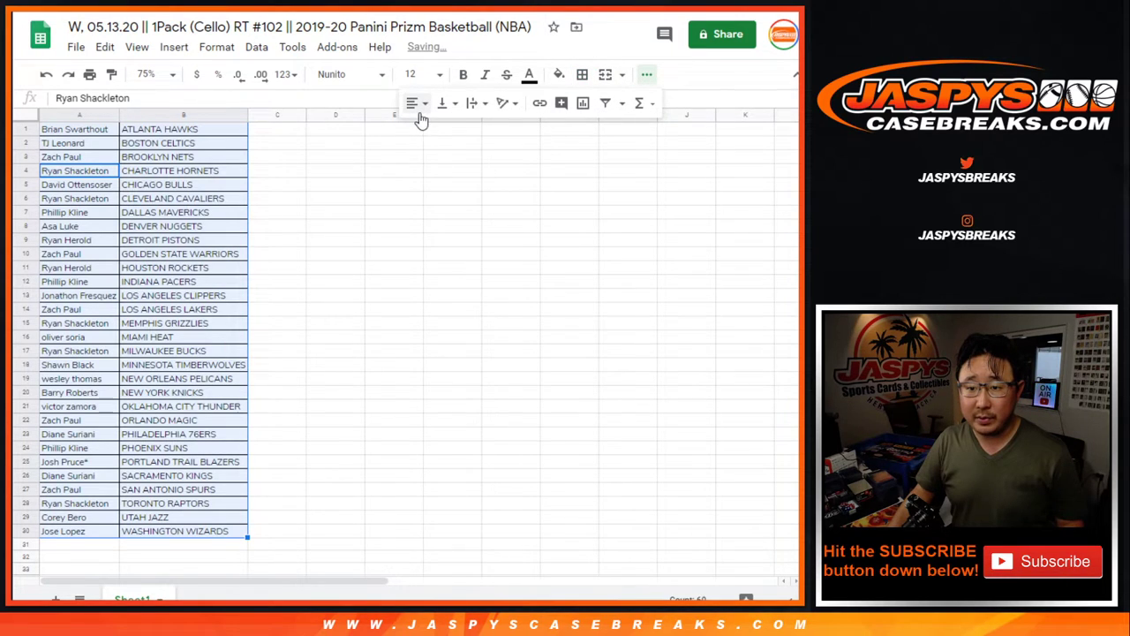
{"action": "left_click", "coordinate": [430, 132]}
{"action": "left_click", "coordinate": [176, 171]}
Step: Print the sheet in portrait with the workbook title as the page header
{"action": "left_click", "coordinate": [89, 74]}
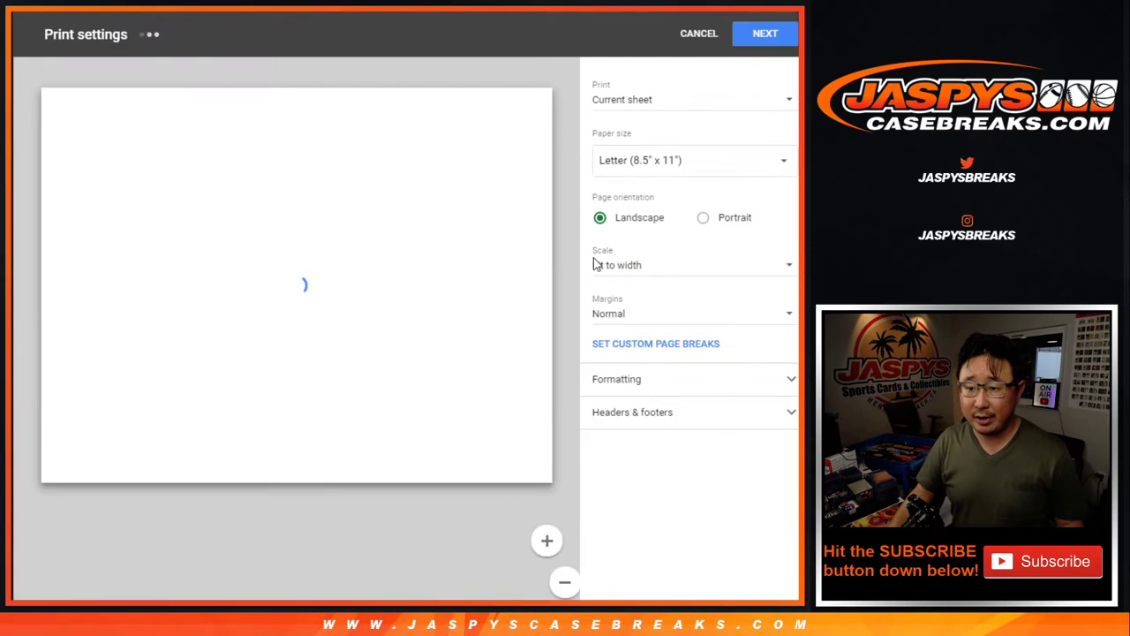
{"action": "left_click", "coordinate": [711, 219]}
{"action": "left_click", "coordinate": [644, 412]}
{"action": "left_click", "coordinate": [599, 471]}
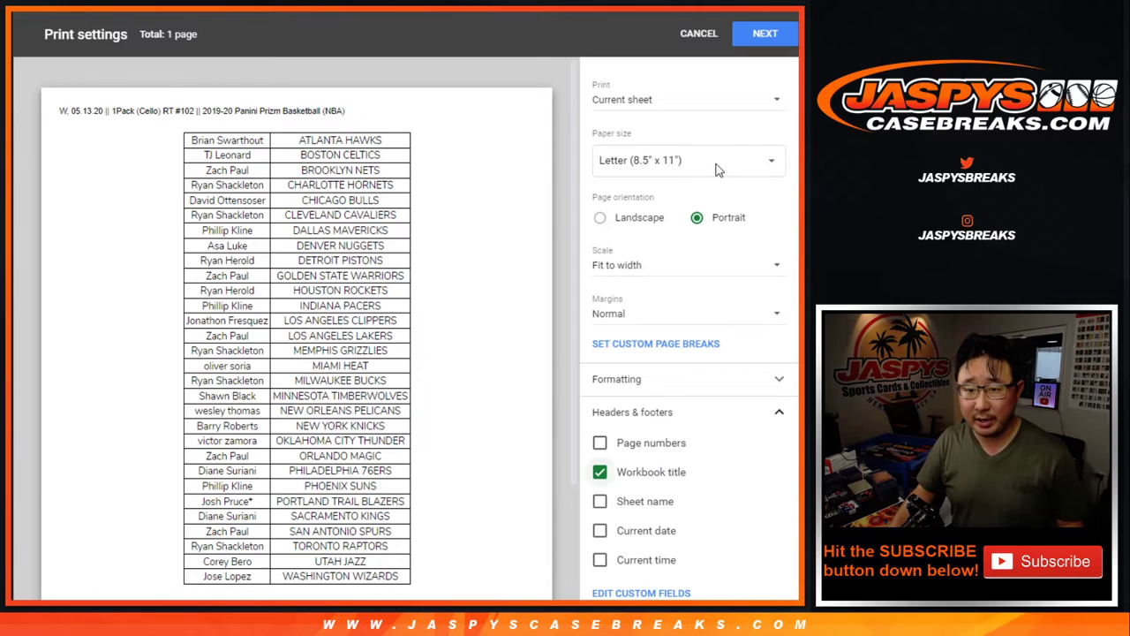
{"action": "left_click", "coordinate": [750, 37]}
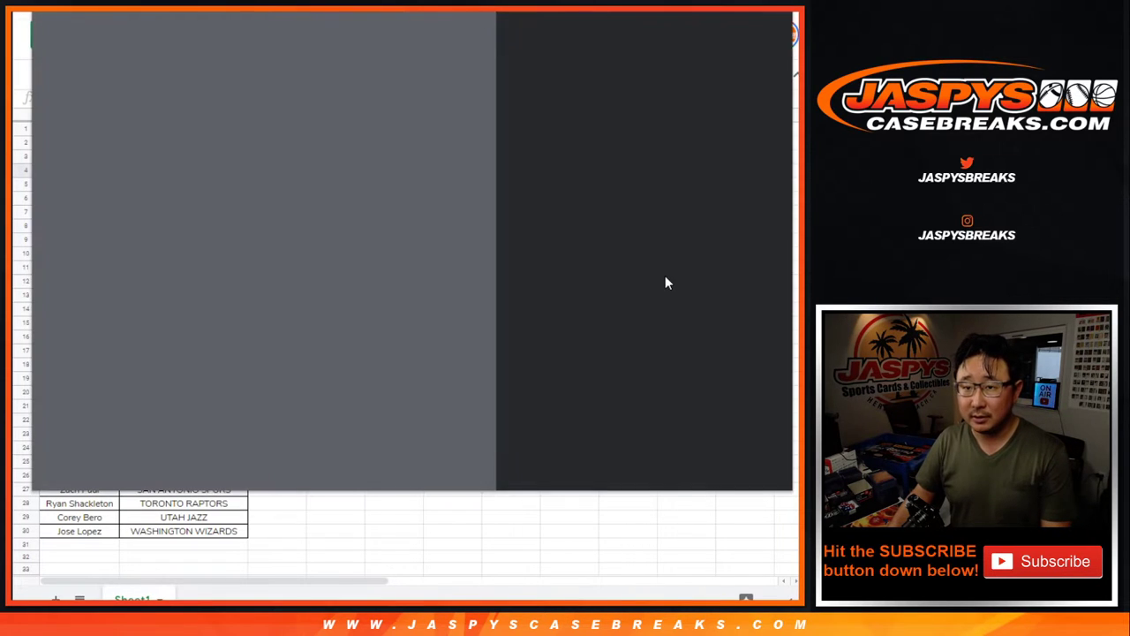
Step: Finish printing so the print dialog closes and the sorted table shows
{"action": "left_click", "coordinate": [691, 465]}
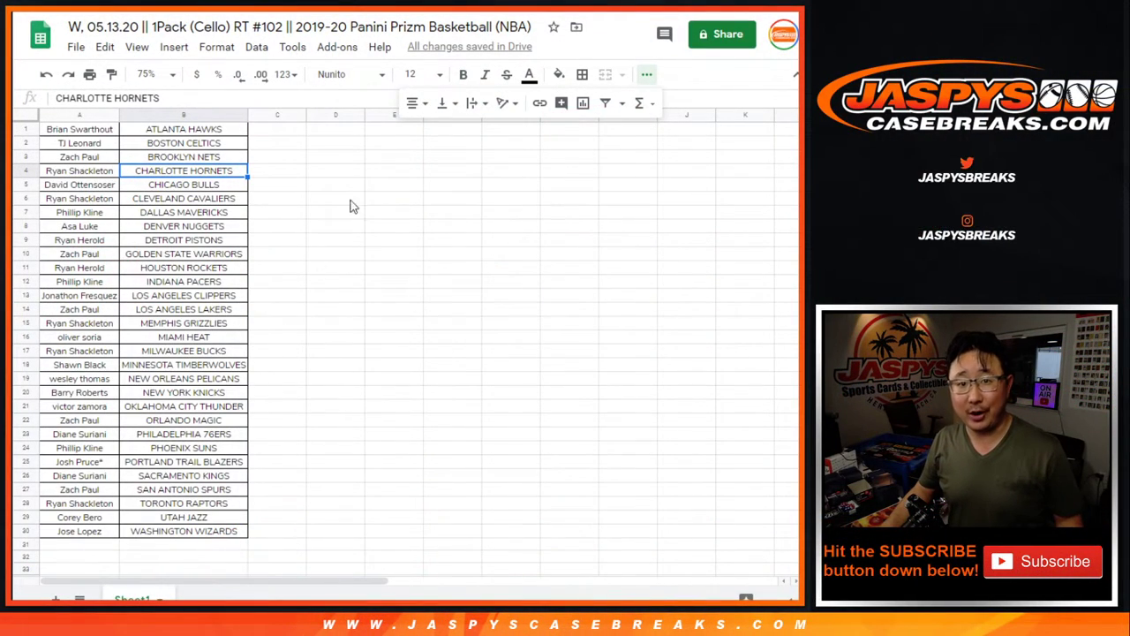
Step: Copy the 30 names from A1:A30 into the List Randomizer's items box
{"action": "left_click", "coordinate": [82, 132]}
{"action": "left_click", "coordinate": [106, 533], "text": "shift"}
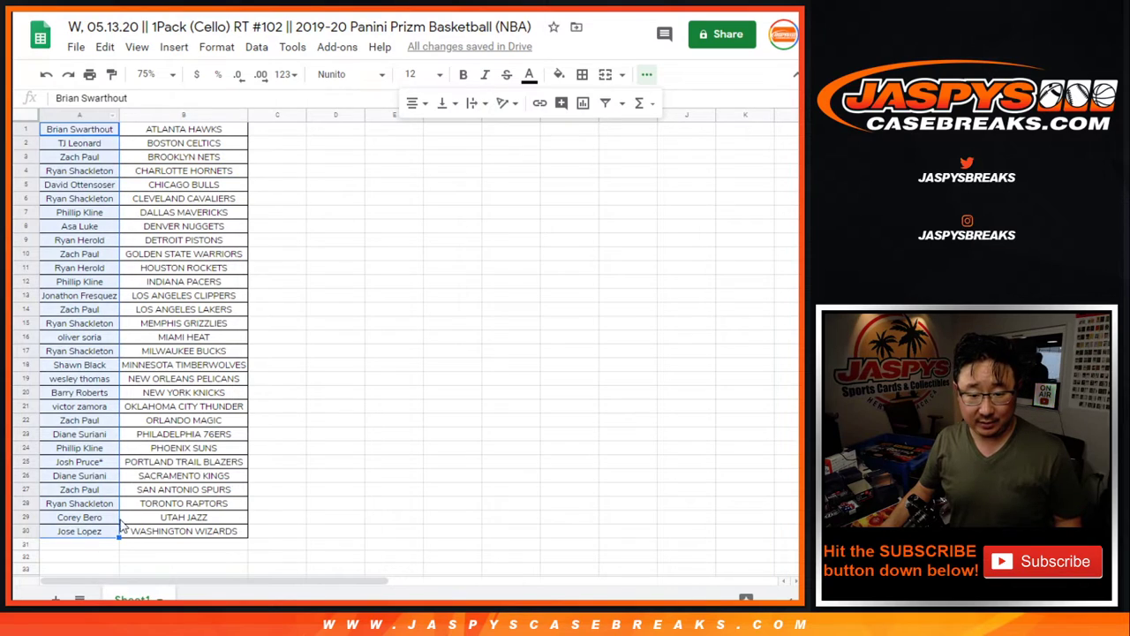
{"action": "key", "text": "ctrl+c"}
{"action": "key", "text": "ctrl+Tab"}
{"action": "left_click", "coordinate": [423, 260]}
{"action": "key", "text": "ctrl+v"}
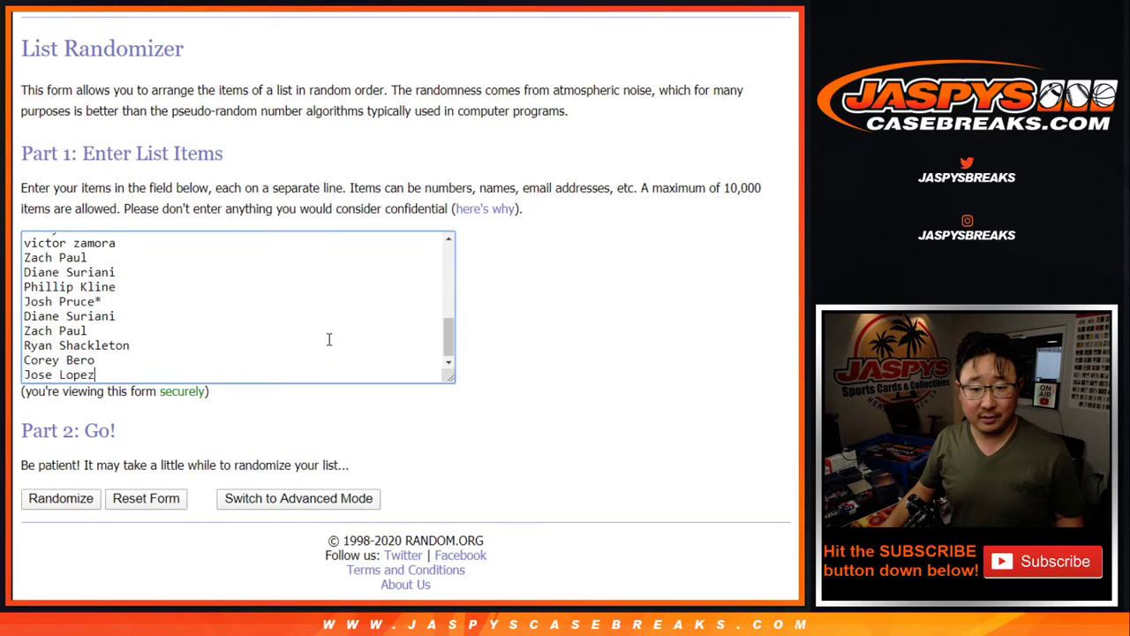
{"action": "scroll", "coordinate": [328, 336], "scroll_direction": "up", "scroll_amount": 7}
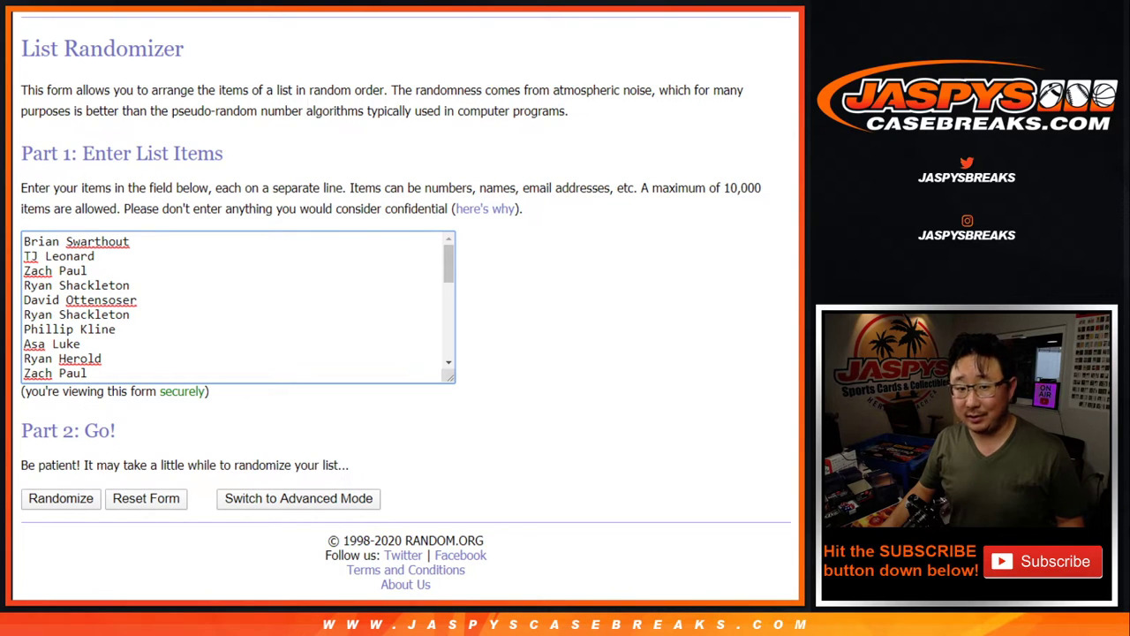
{"action": "key", "text": "ctrl+shift+Tab"}
Step: Roll the two dice for a new result of 2 and 4
{"action": "key", "text": "ctrl+shift+Tab"}
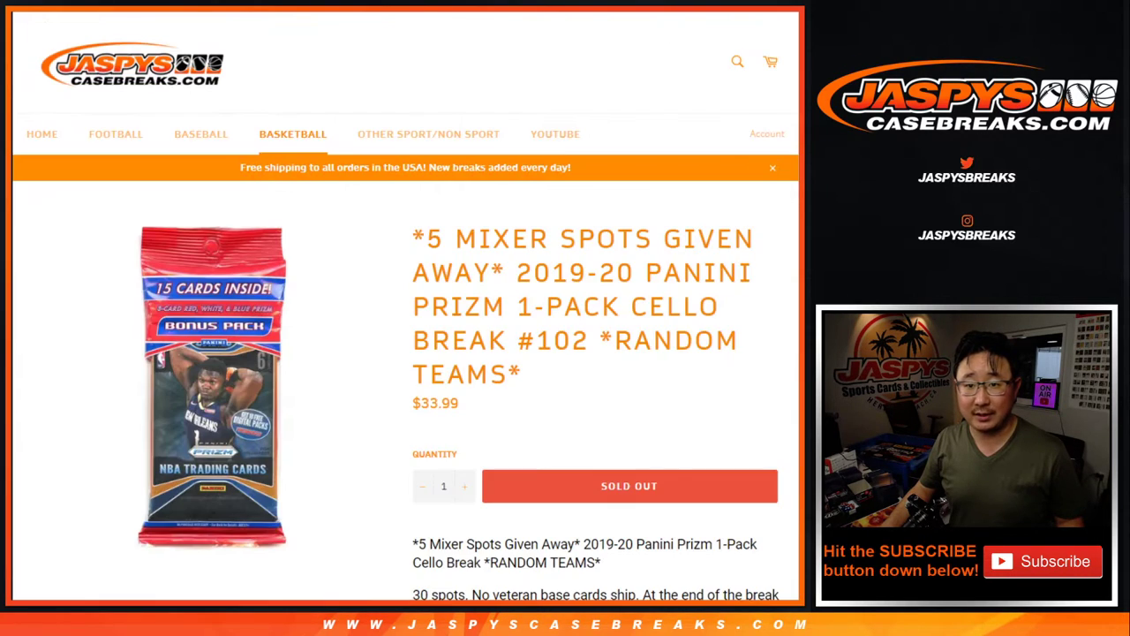
{"action": "key", "text": "ctrl+shift+Tab"}
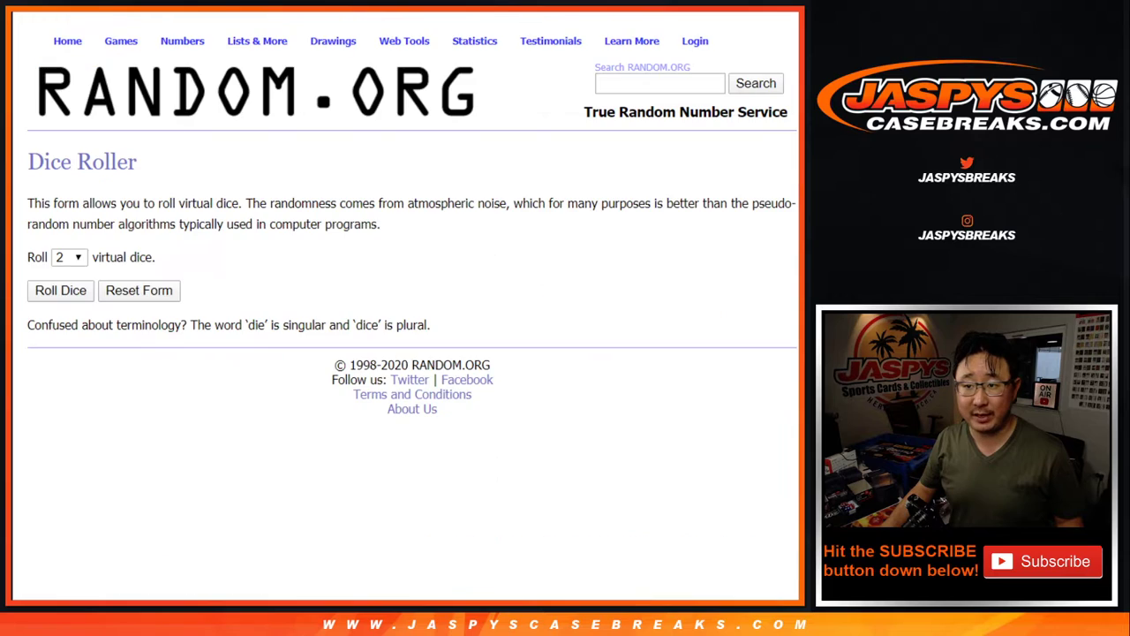
{"action": "left_click", "coordinate": [59, 292]}
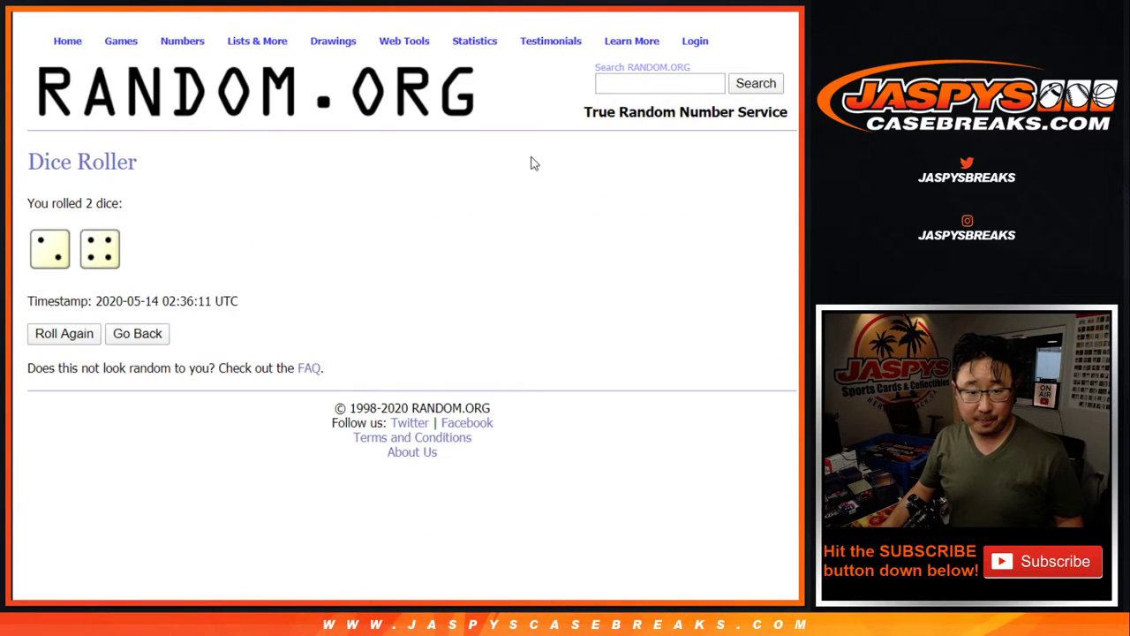
{"action": "key", "text": "ctrl+shift+Tab"}
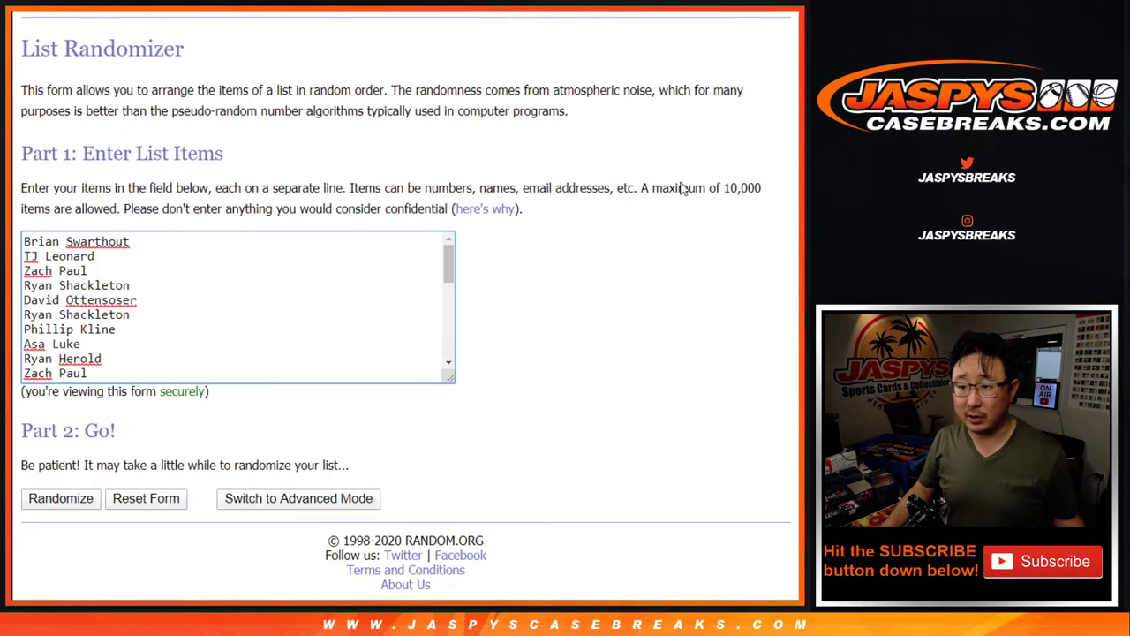
Step: Randomize the 30 pasted names six times and scroll back up to the top of the results
{"action": "left_click", "coordinate": [44, 500]}
{"action": "scroll", "coordinate": [45, 500], "scroll_direction": "down", "scroll_amount": 3}
{"action": "left_click", "coordinate": [44, 500]}
{"action": "scroll", "coordinate": [44, 500], "scroll_direction": "down", "scroll_amount": 3}
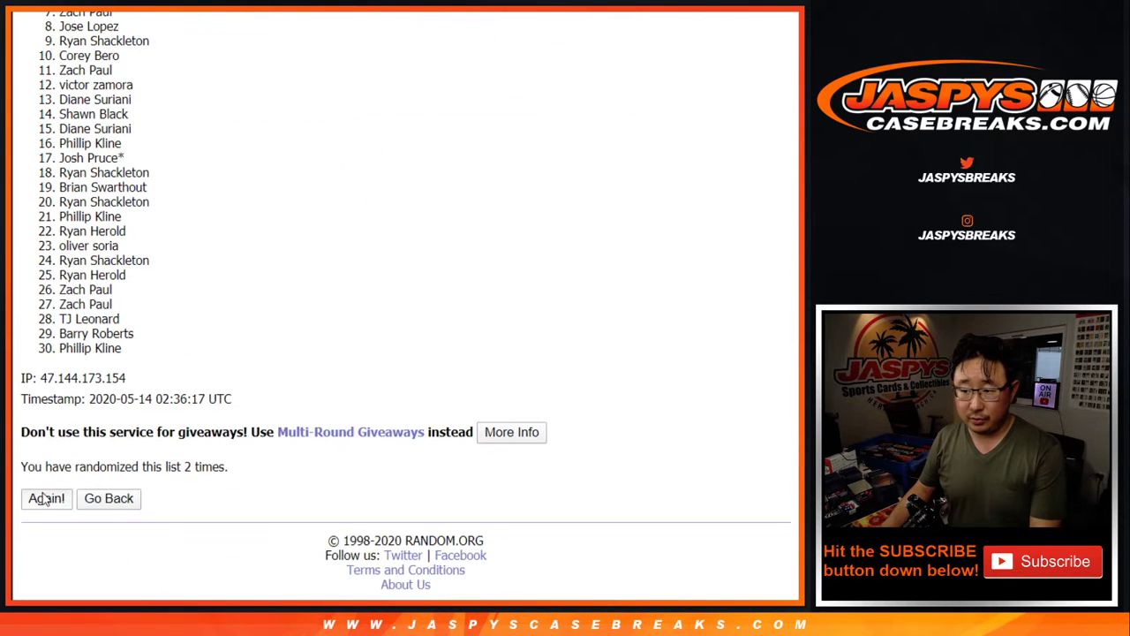
{"action": "left_click", "coordinate": [44, 500]}
{"action": "scroll", "coordinate": [44, 500], "scroll_direction": "down", "scroll_amount": 3}
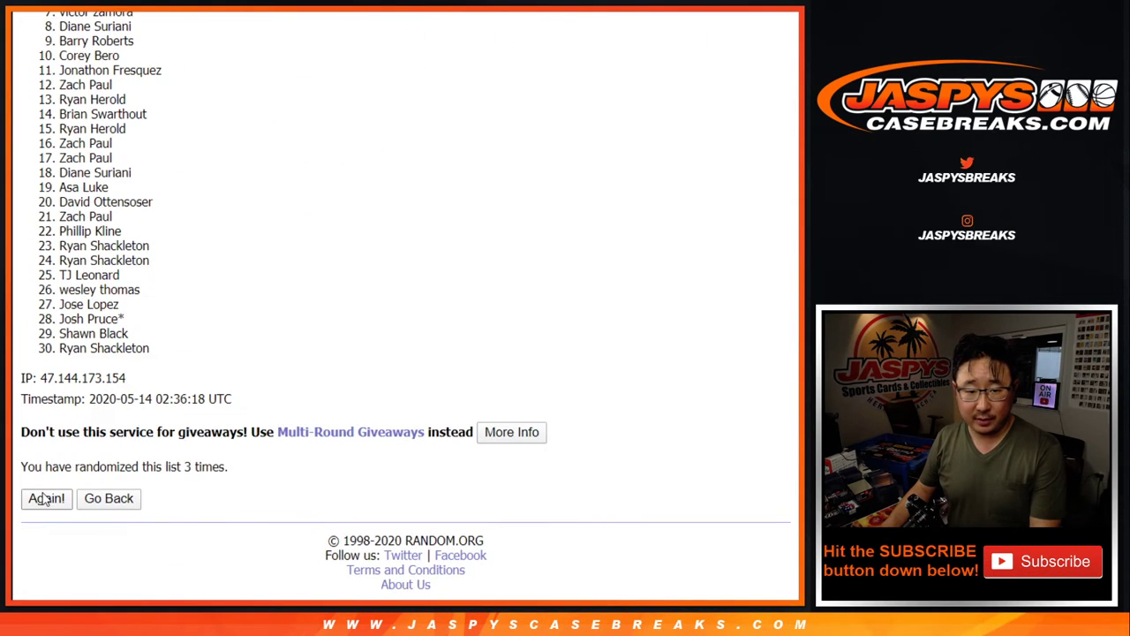
{"action": "left_click", "coordinate": [44, 500]}
{"action": "left_click", "coordinate": [44, 500]}
{"action": "left_click", "coordinate": [45, 500]}
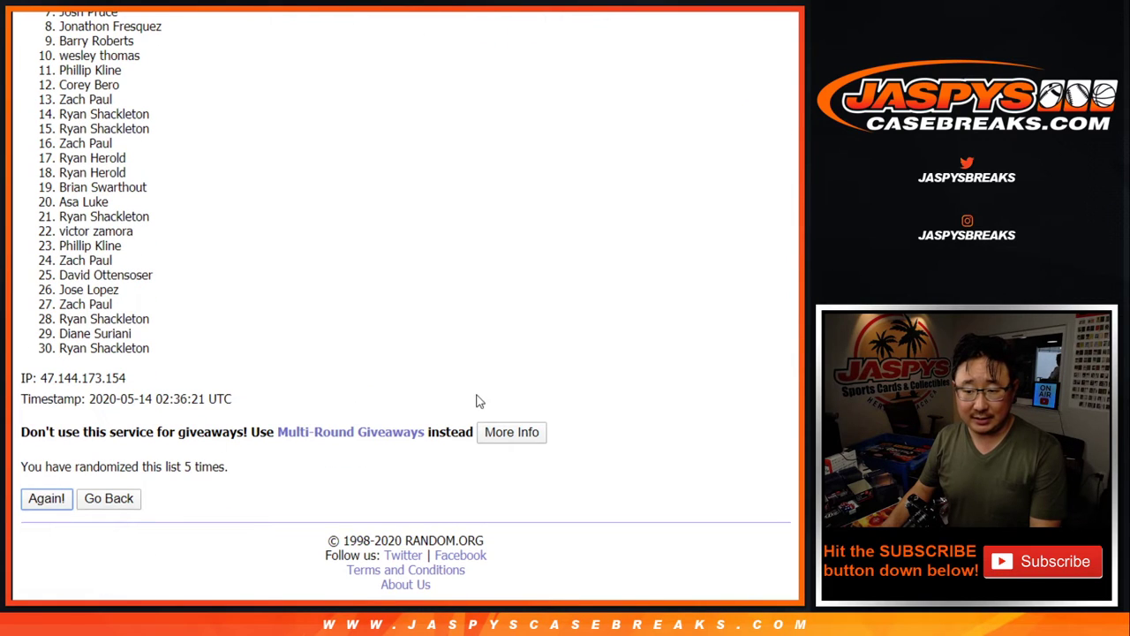
{"action": "scroll", "coordinate": [768, 301], "scroll_direction": "down", "scroll_amount": 2}
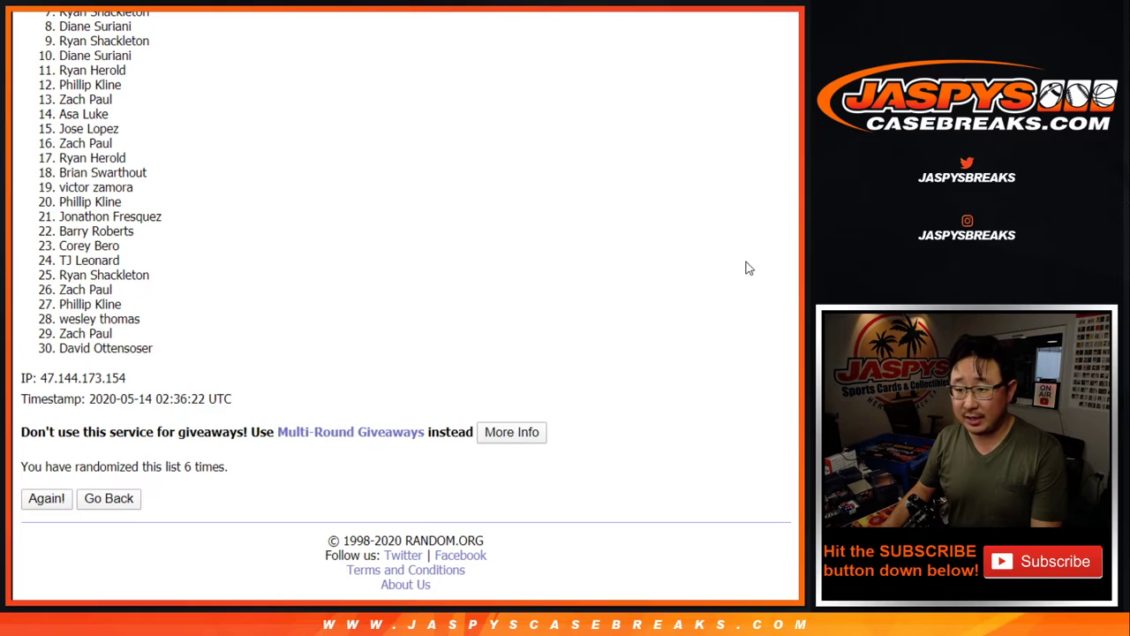
{"action": "scroll", "coordinate": [405, 306], "scroll_direction": "up", "scroll_amount": 1}
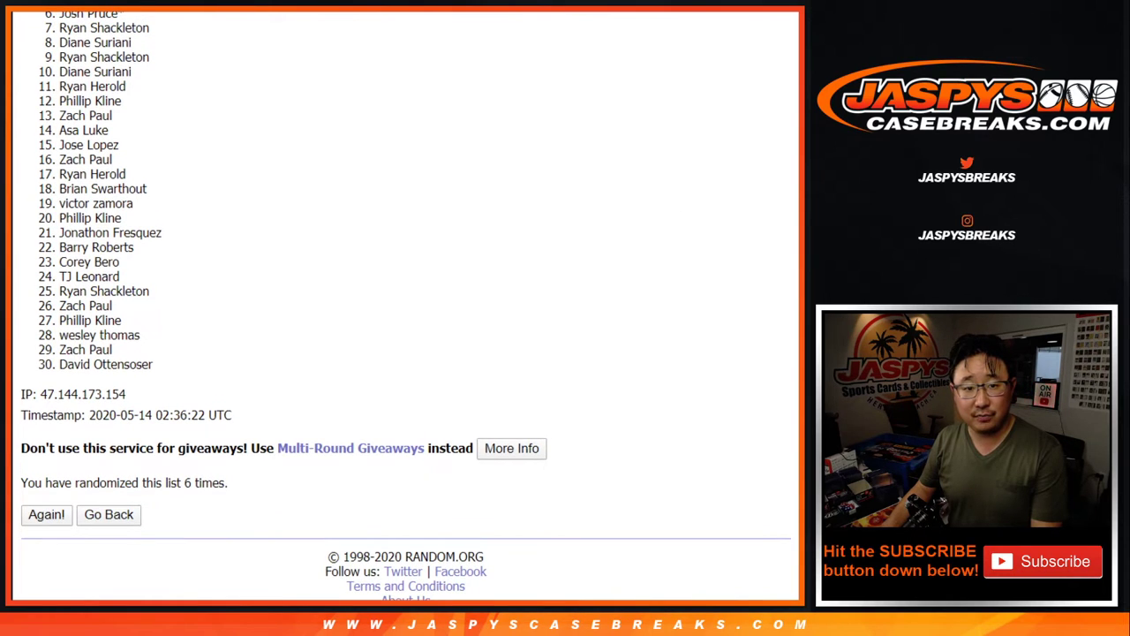
{"action": "scroll", "coordinate": [406, 306], "scroll_direction": "up", "scroll_amount": 1}
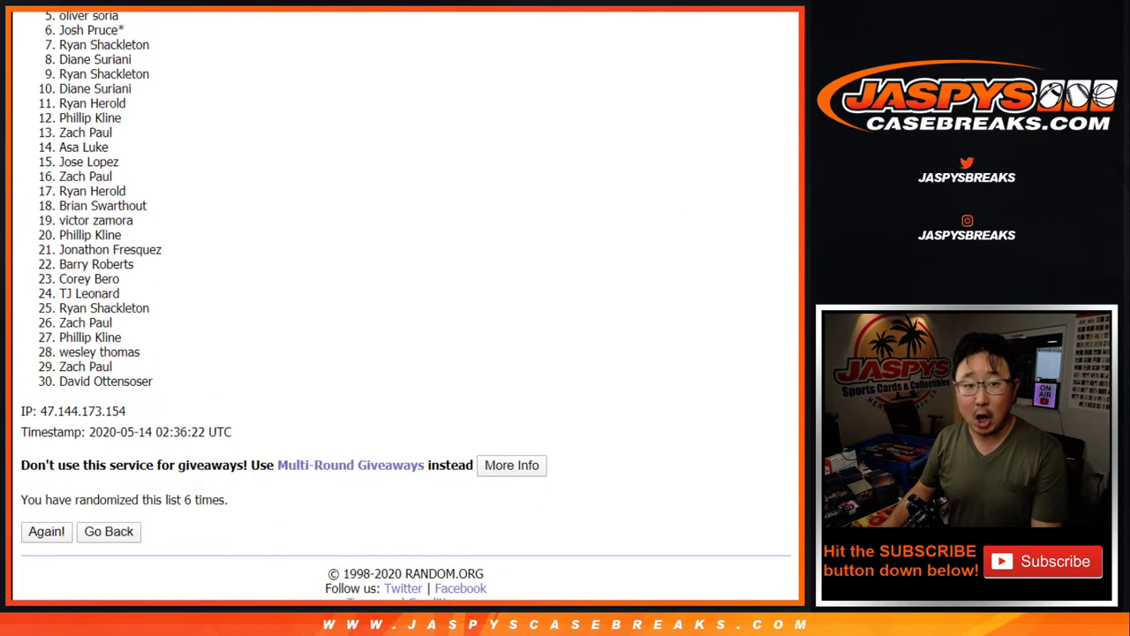
{"action": "scroll", "coordinate": [797, 244], "scroll_direction": "up", "scroll_amount": 1}
{"action": "scroll", "coordinate": [798, 245], "scroll_direction": "up", "scroll_amount": 1}
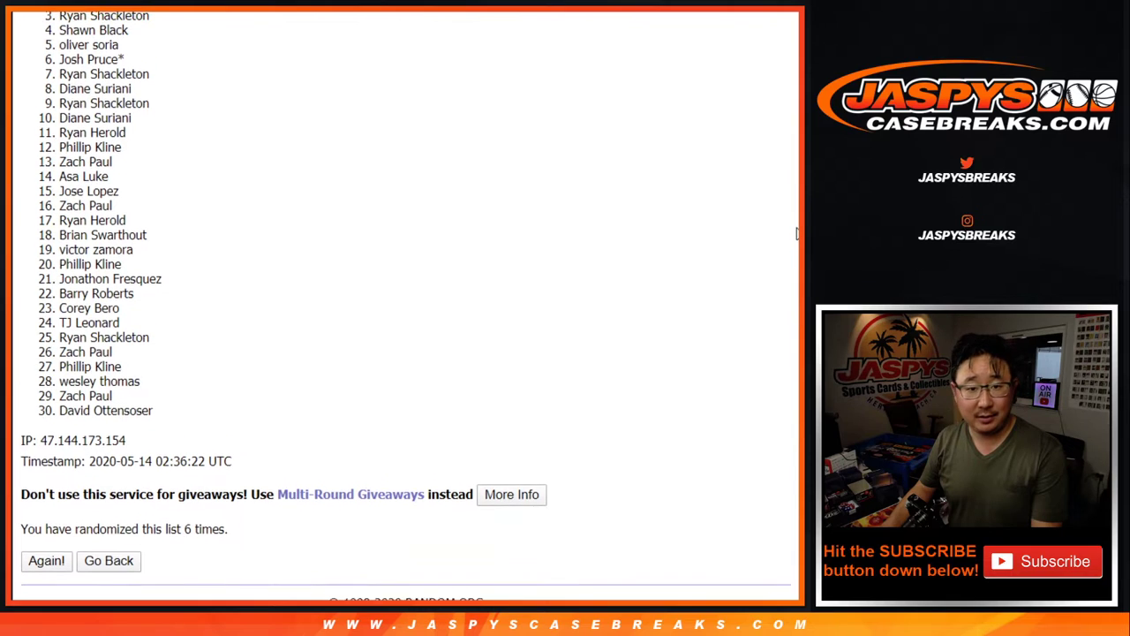
{"action": "scroll", "coordinate": [797, 234], "scroll_direction": "up", "scroll_amount": 1}
{"action": "scroll", "coordinate": [797, 224], "scroll_direction": "up", "scroll_amount": 1}
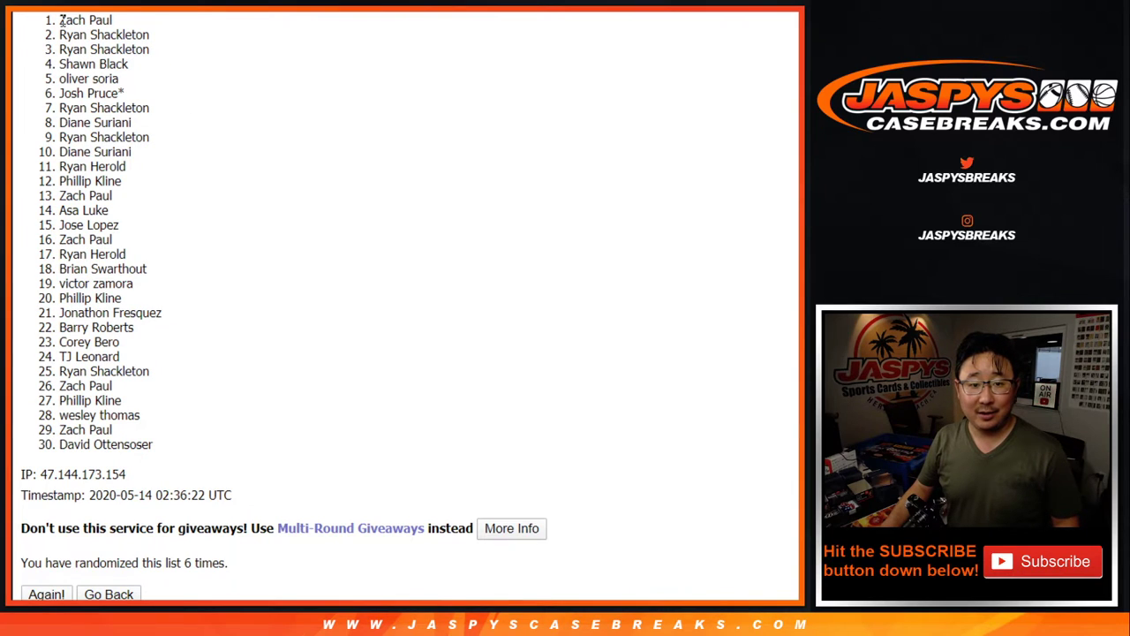
Step: Select entries 1–5 of the final shuffled list as the five winners
{"action": "left_click_drag", "start_coordinate": [60, 19], "coordinate": [129, 93]}
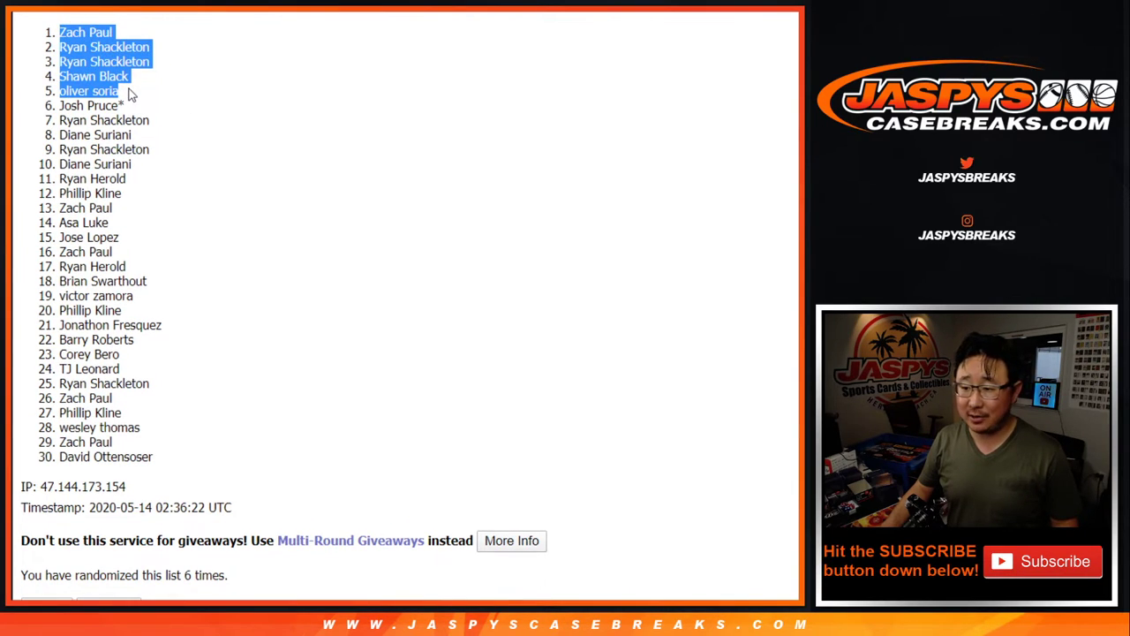